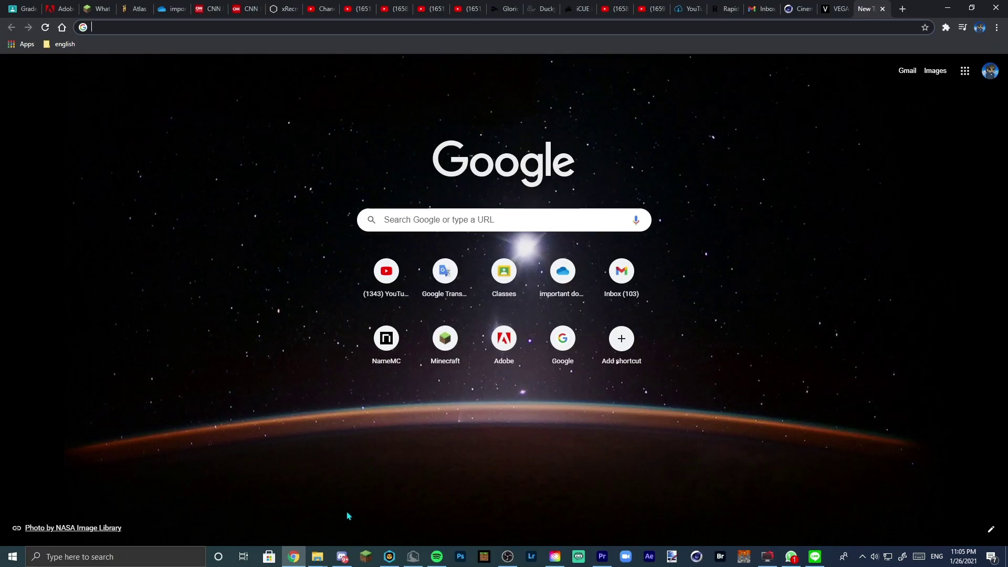
- Search Google for 'obs studio' and open the official OBS project website
left_click(486, 221)
type("obs studiop")
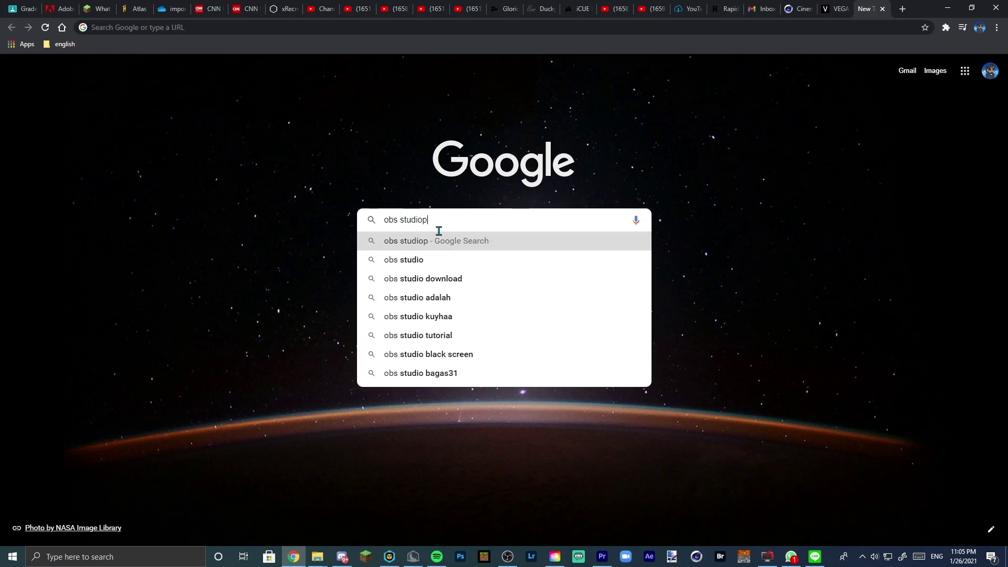
key("BackSpace")
key("Return")
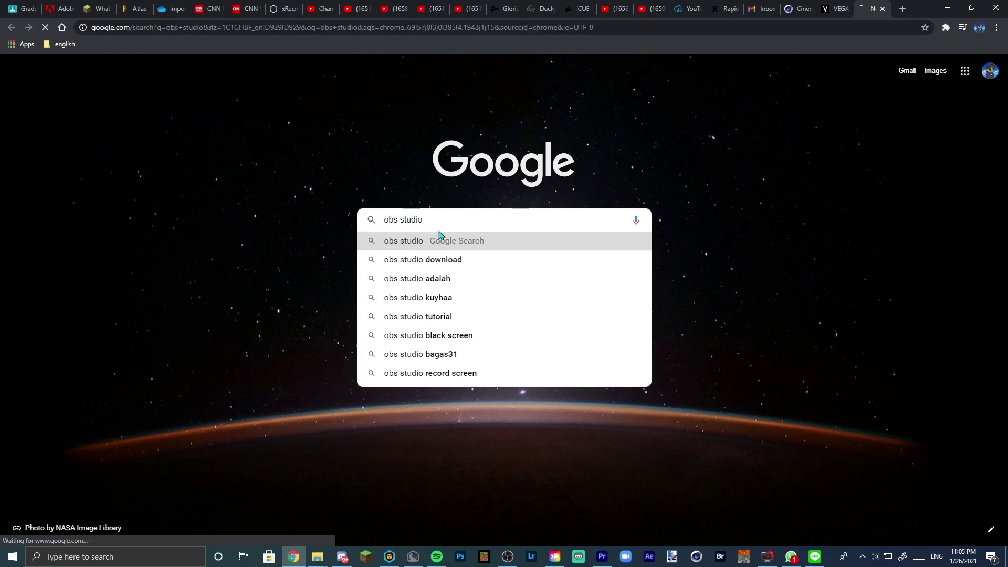
left_click(145, 167)
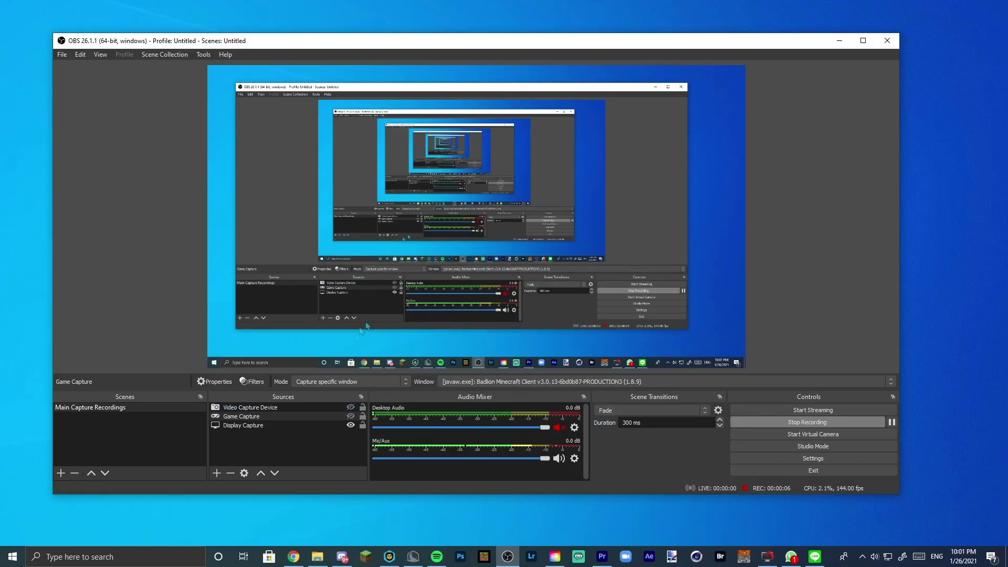
key("super+d")
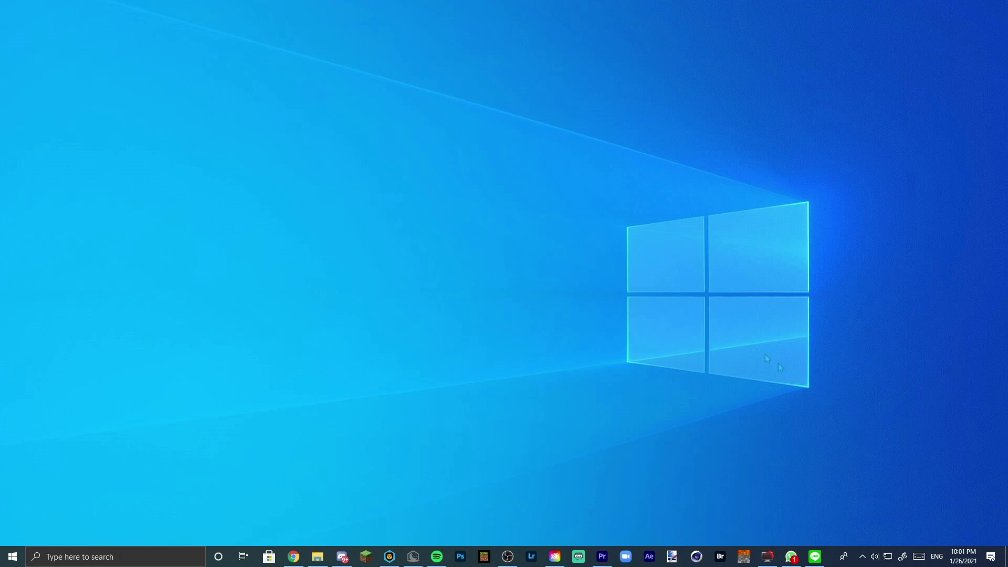
key("super+d")
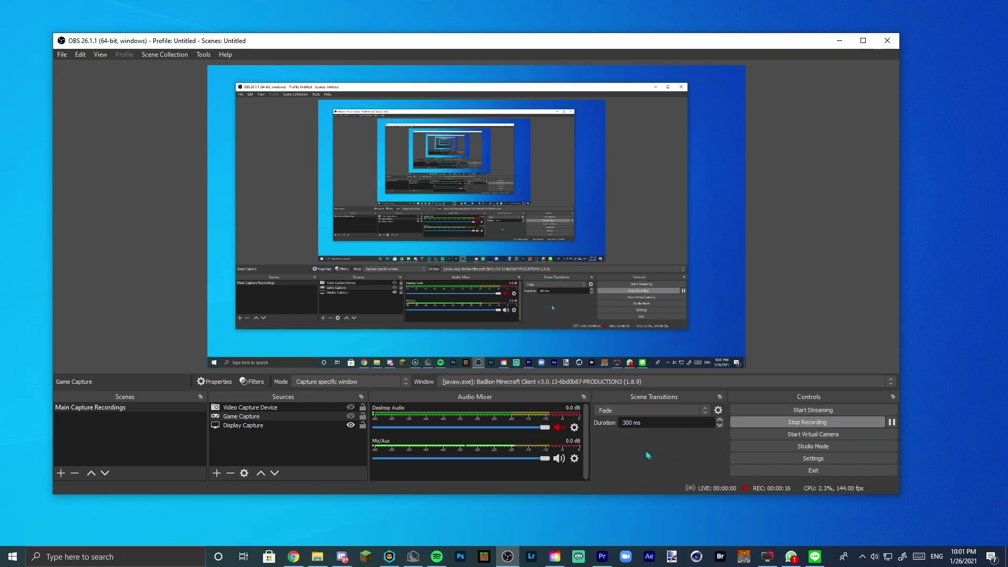
- In OBS Settings, set General Snap Sensitivity to 12.0, then go to the Stream page
left_click(807, 460)
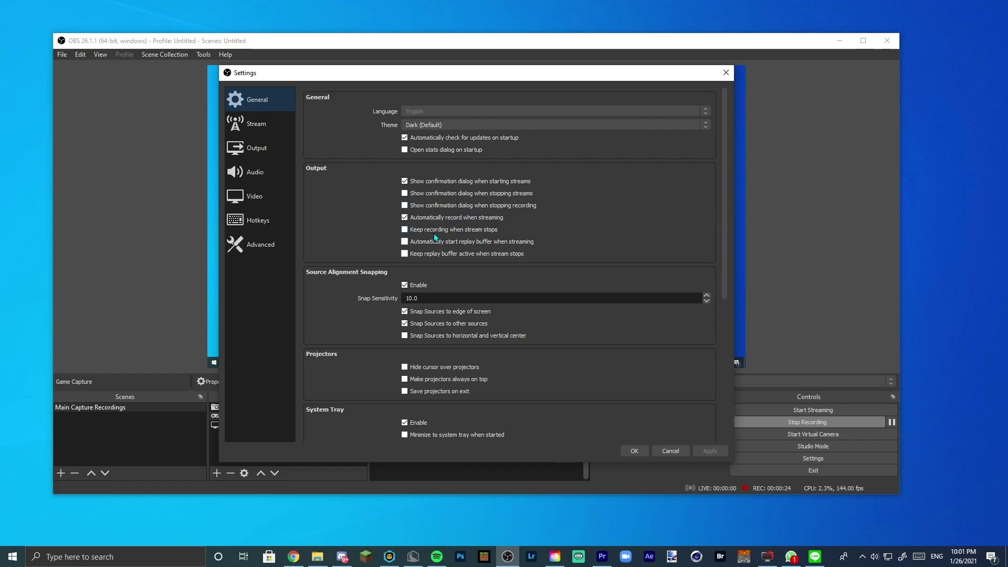
scroll(522, 292, "down", 3)
scroll(524, 298, "up", 5)
left_click(553, 298)
scroll(385, 317, "down", 8)
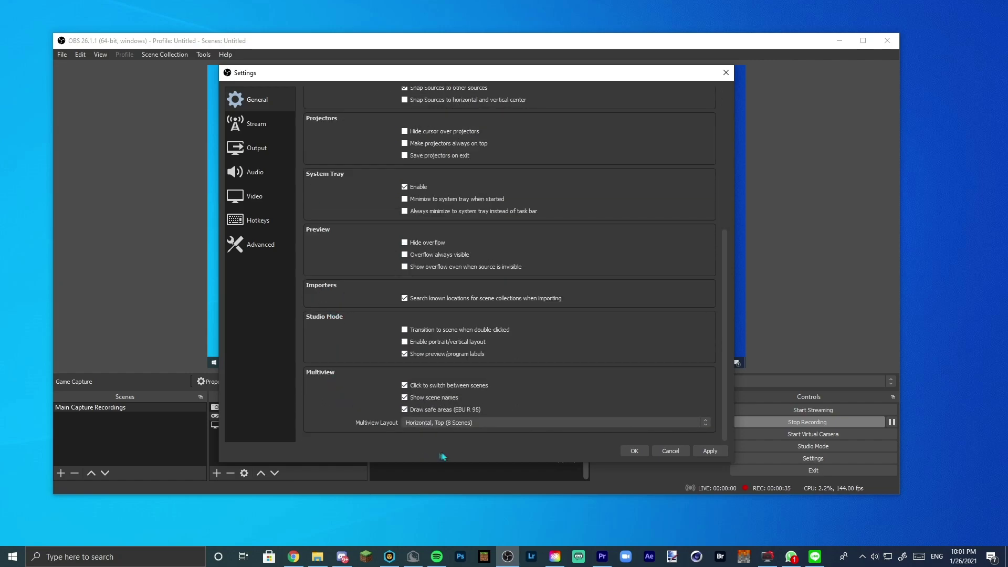
scroll(676, 227, "up", 8)
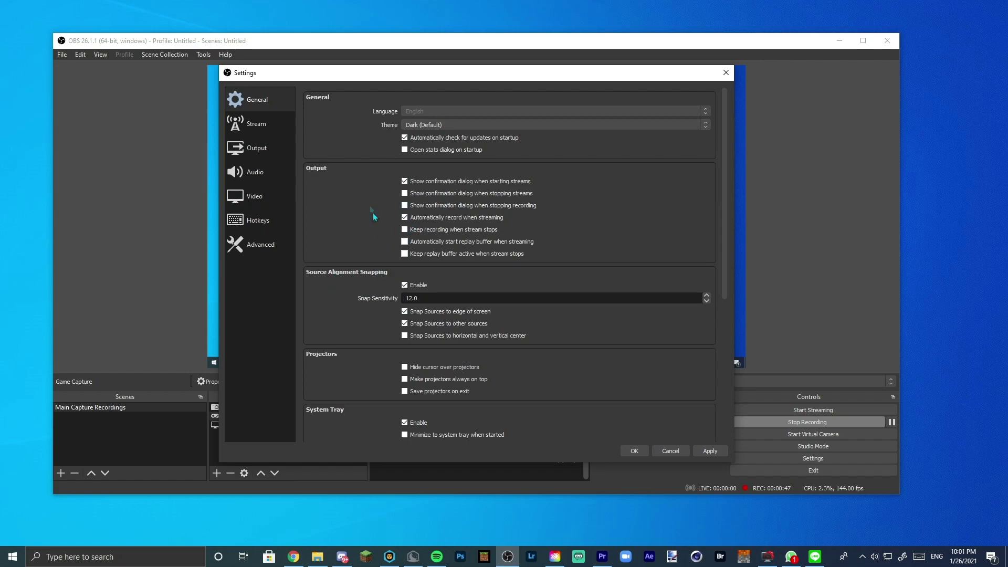
left_click(262, 131)
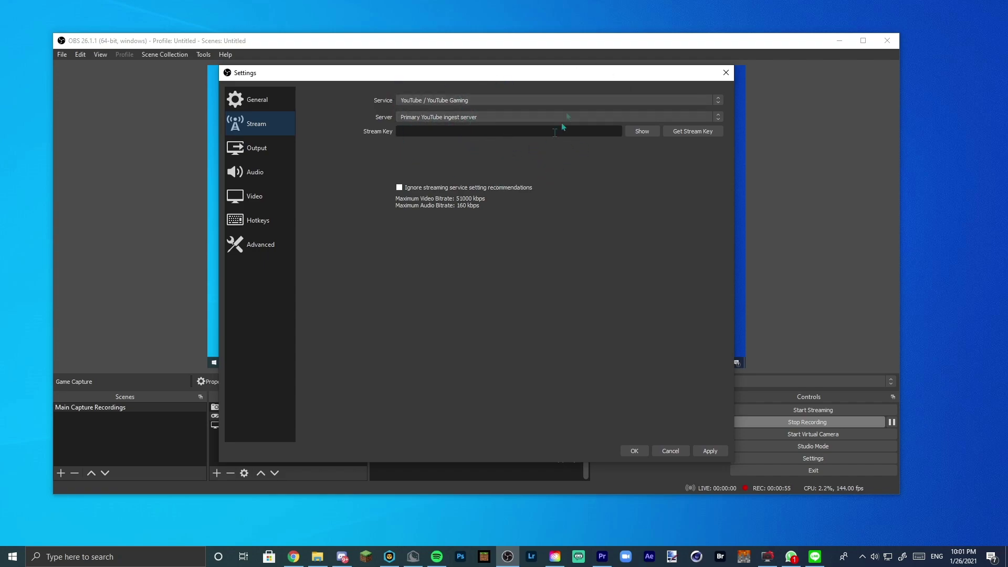
- Show Output > Recording settings: mp4, NVENC H.264, CQP at CQ 15, Max Quality
left_click(255, 147)
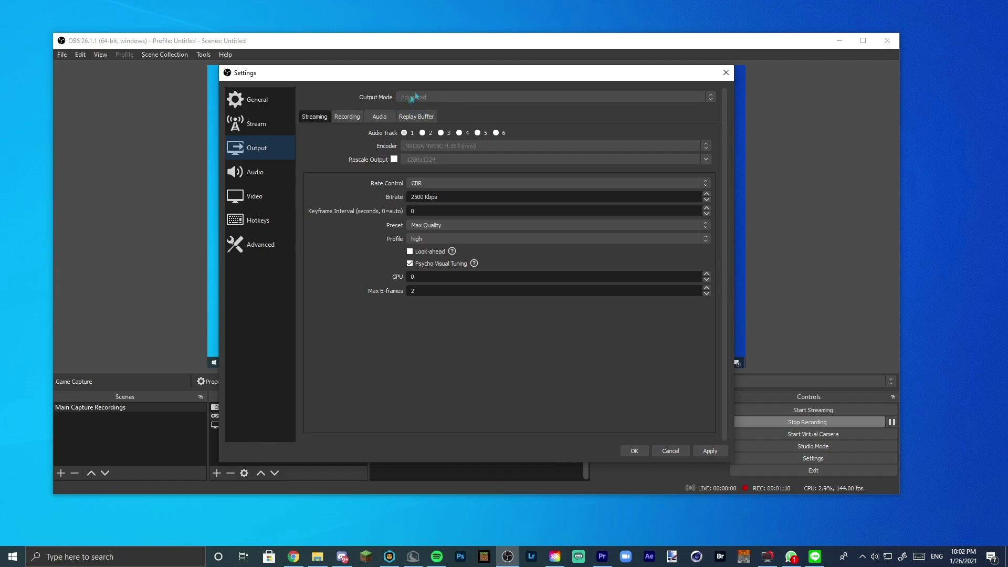
left_click(348, 116)
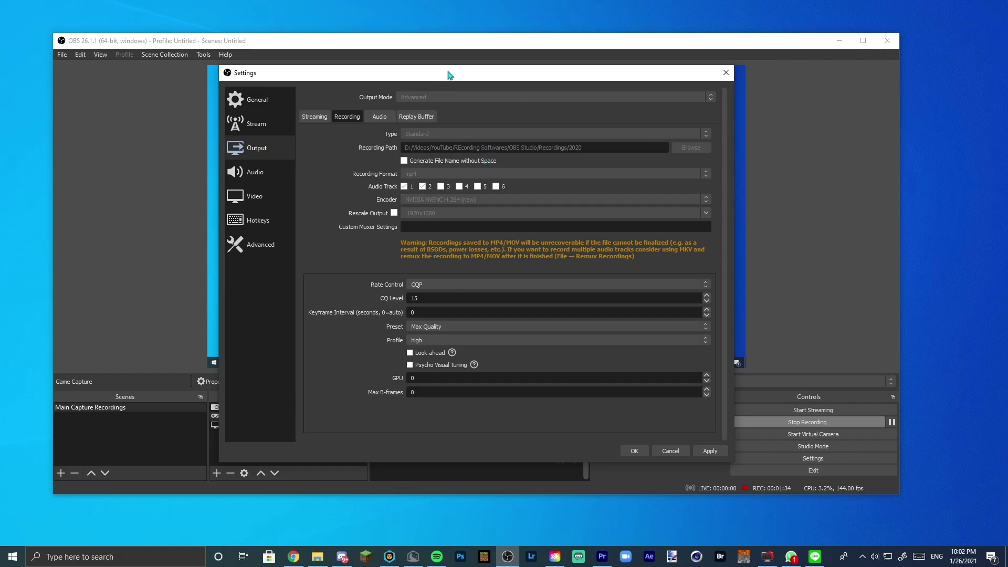
left_click_drag(451, 74, 433, 61)
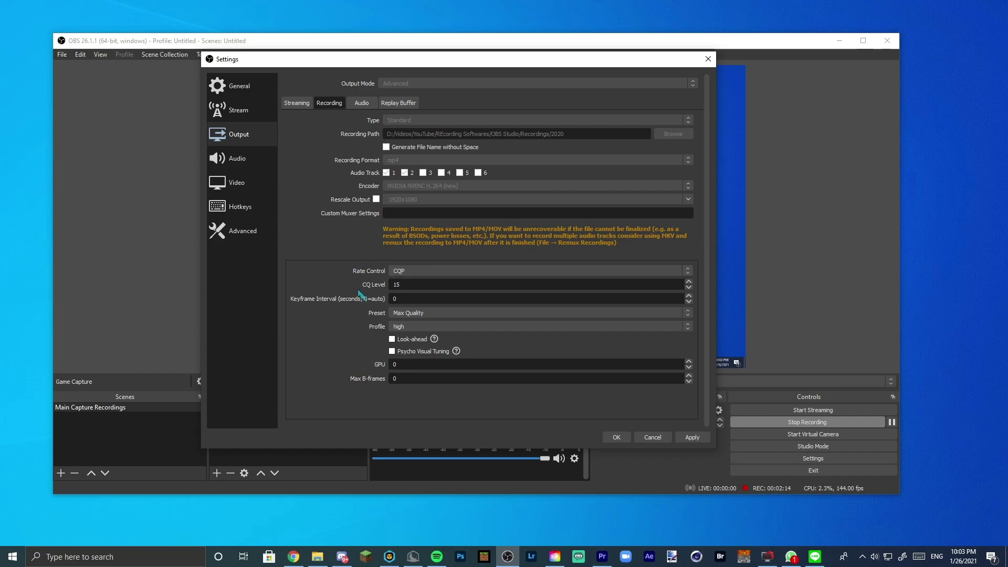
left_click(425, 271)
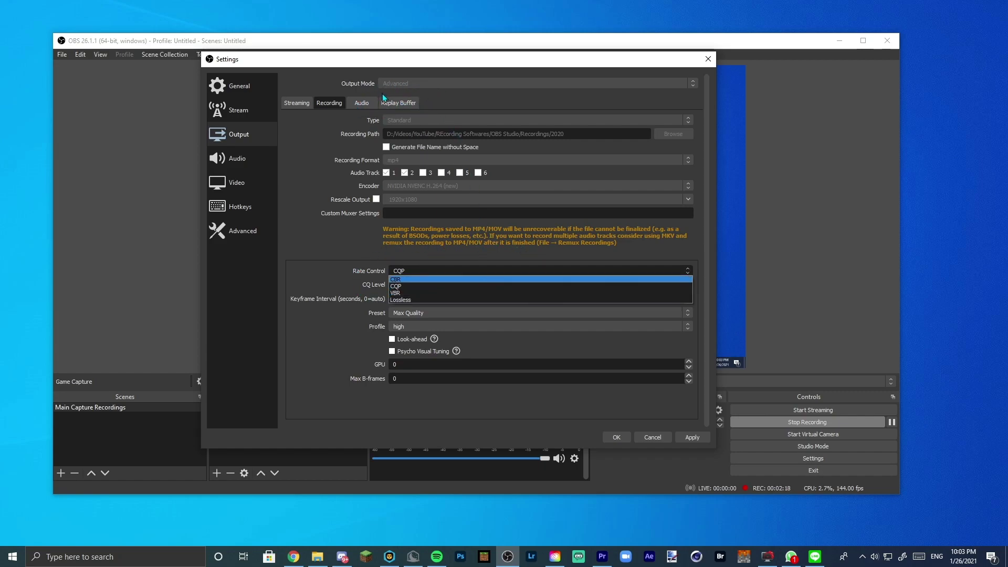
left_click(406, 286)
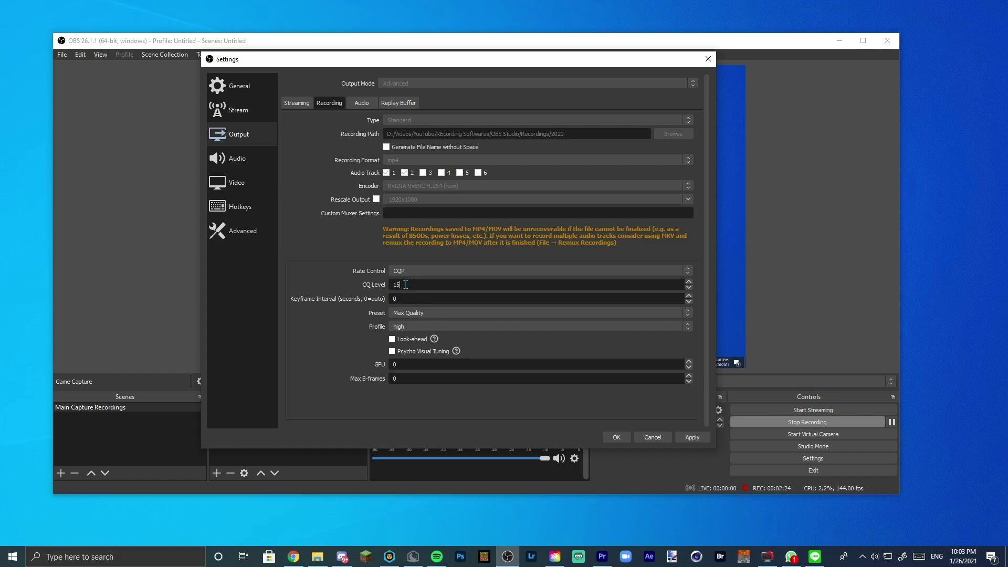
key("Tab")
left_click(408, 284)
left_click_drag(347, 54, 325, 67)
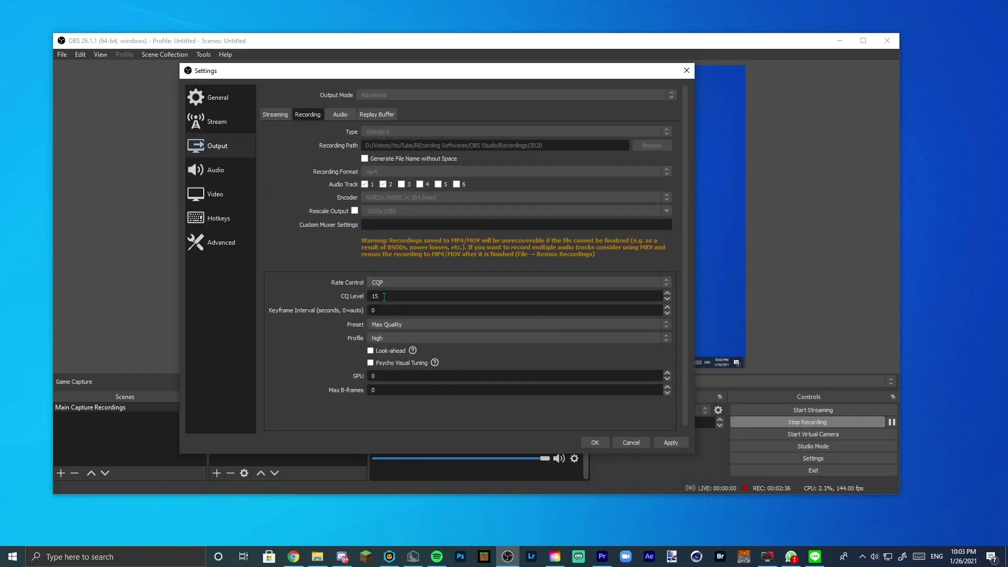
left_click(389, 294)
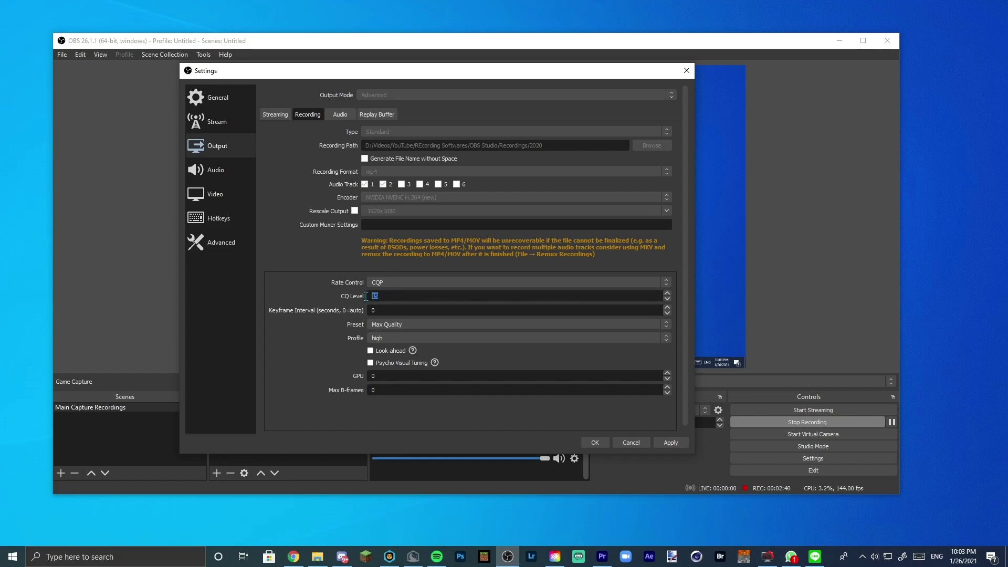
left_click(379, 299)
left_click(436, 327)
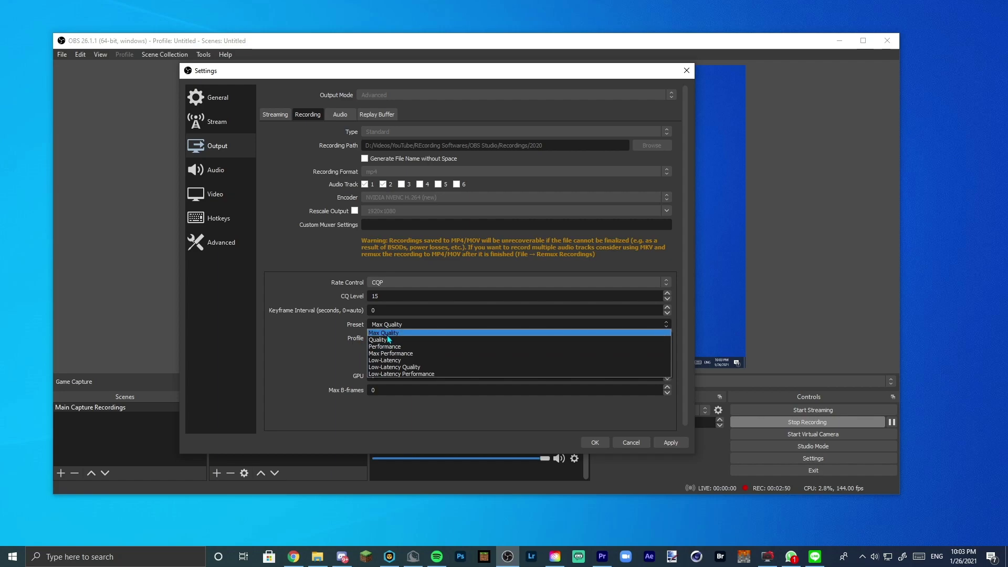
left_click(406, 323)
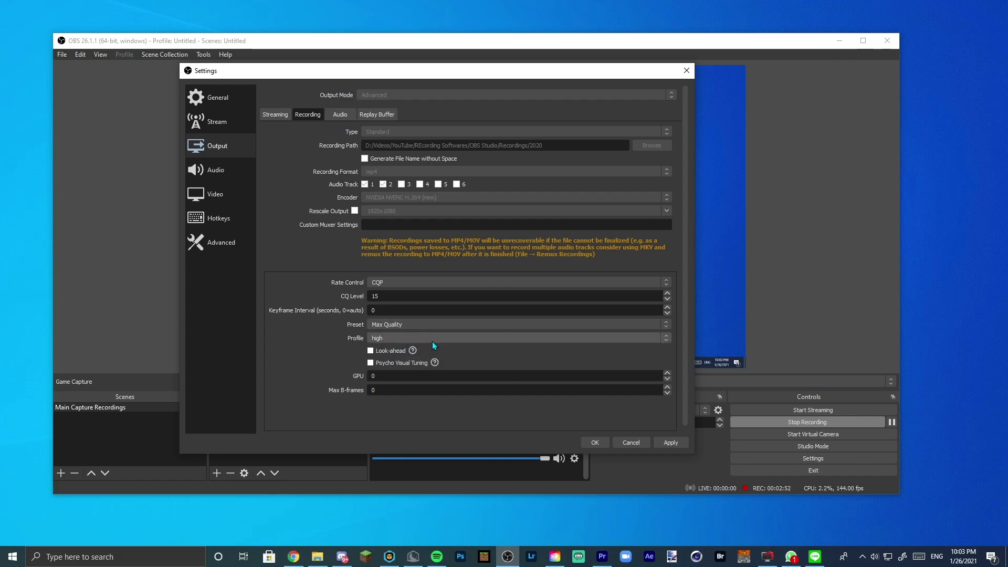
left_click(408, 326)
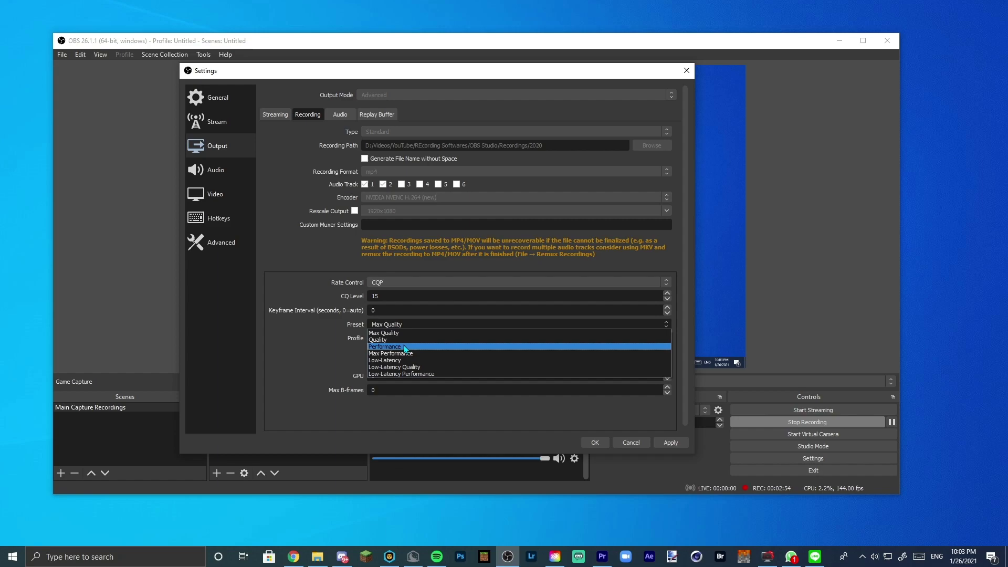
left_click(473, 333)
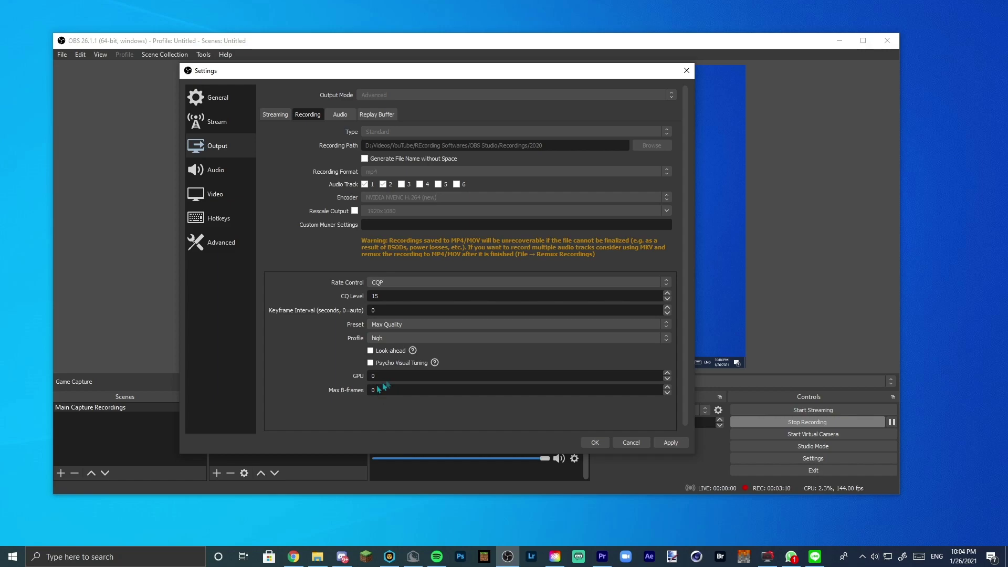
mouse_move(404, 70)
left_mouse_down()
mouse_move(618, 140)
mouse_move(421, 77)
left_mouse_up()
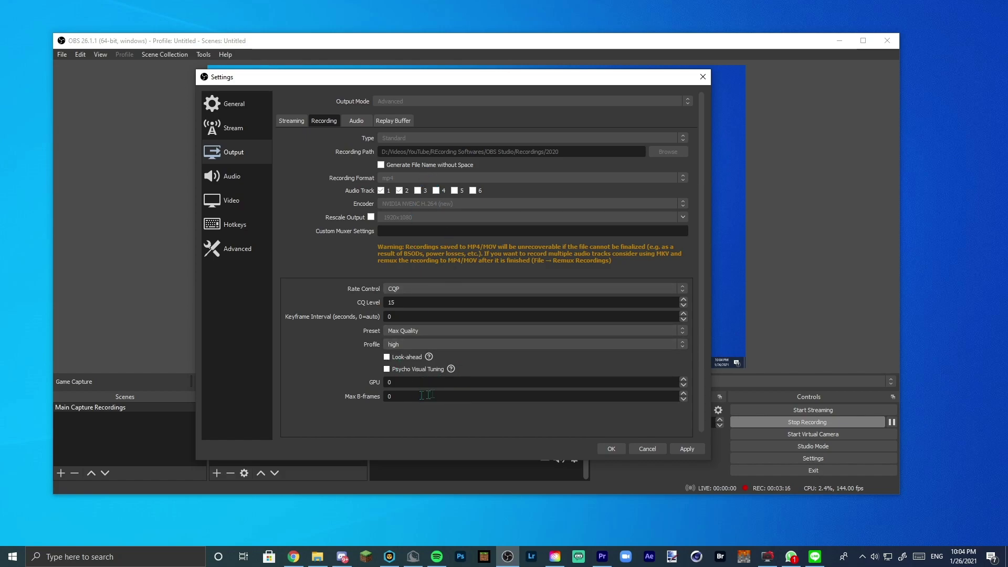
- Review the Audio device settings, then view the 1920x1080, 144 FPS Video settings
left_click(258, 178)
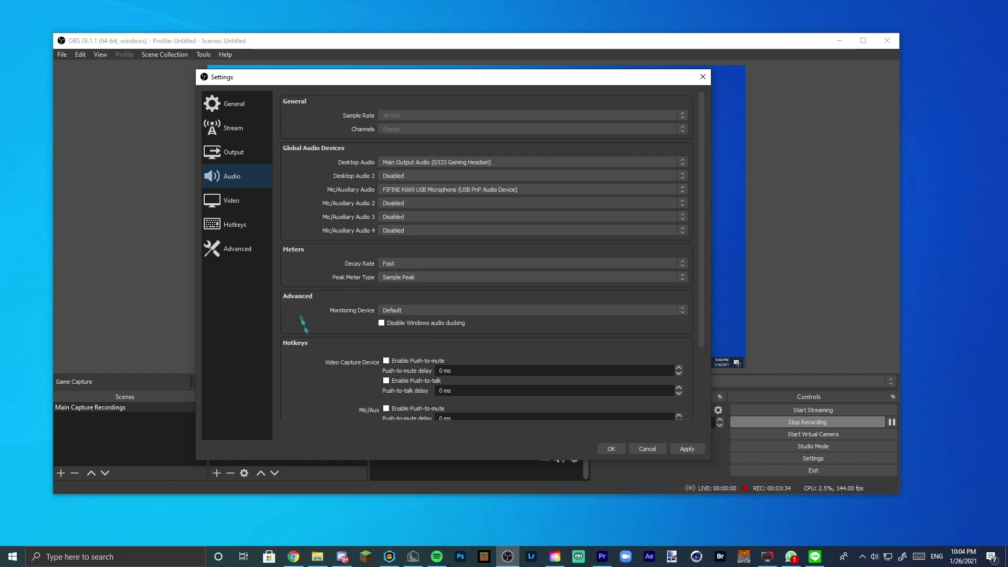
scroll(300, 322, "down", 3)
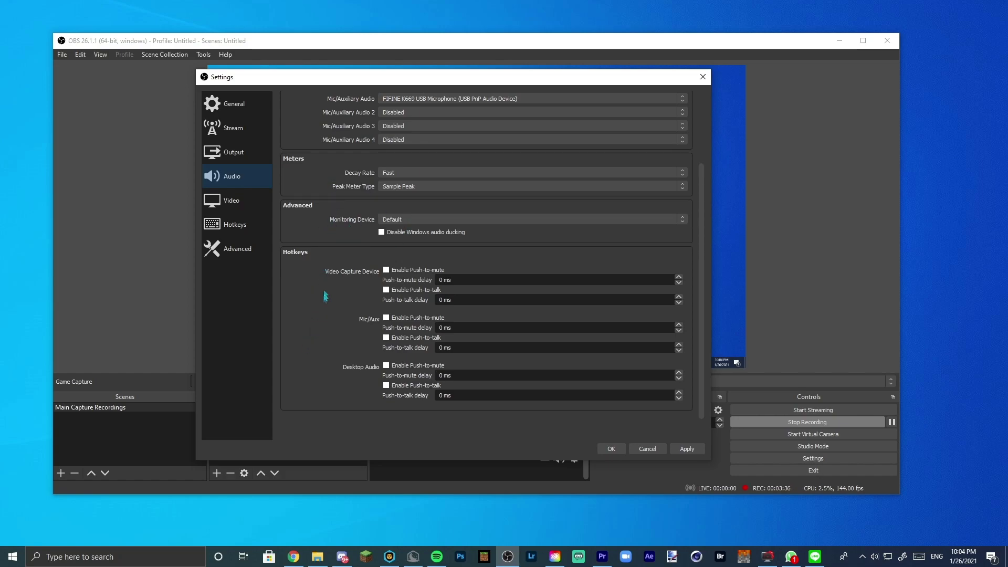
scroll(325, 297, "up", 3)
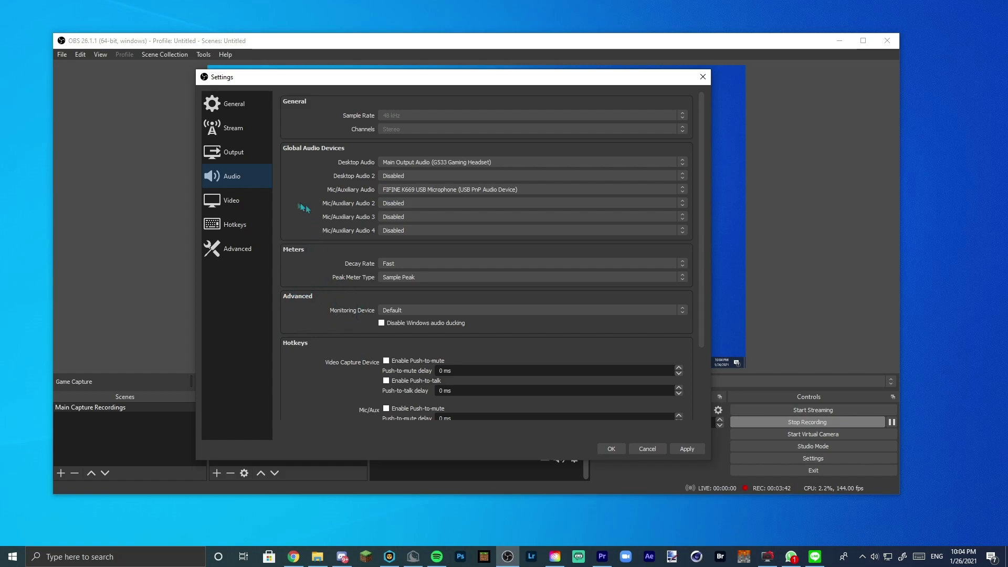
left_click(233, 201)
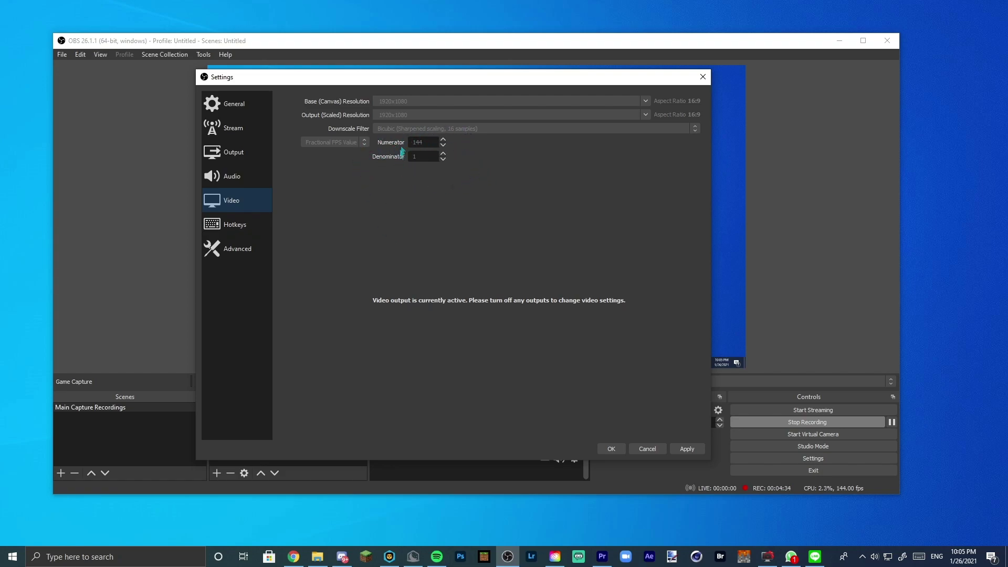
- Check the recording hotkeys and then the Advanced settings page
left_click(234, 224)
scroll(420, 236, "down", 5)
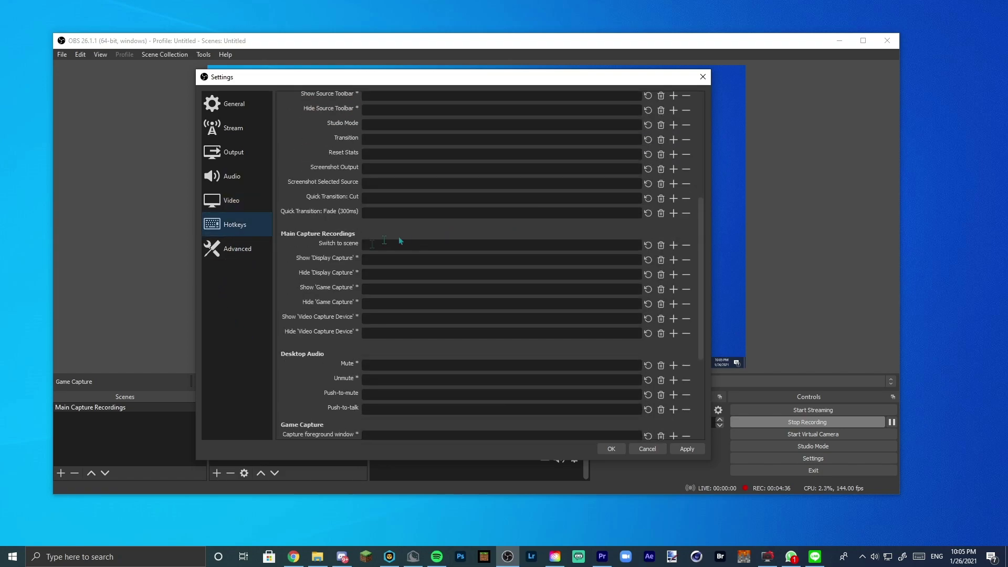
scroll(357, 257, "up", 5)
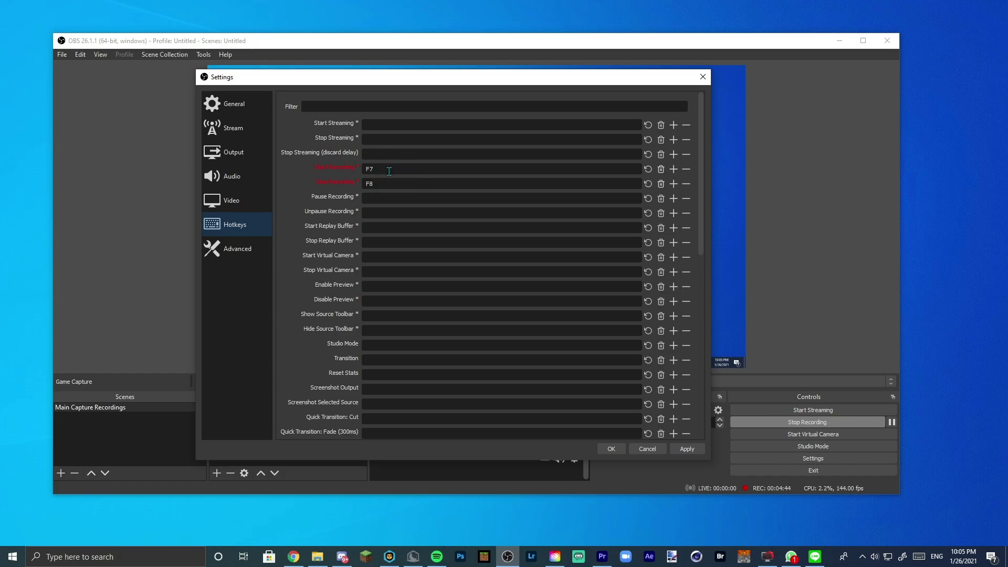
left_click(265, 255)
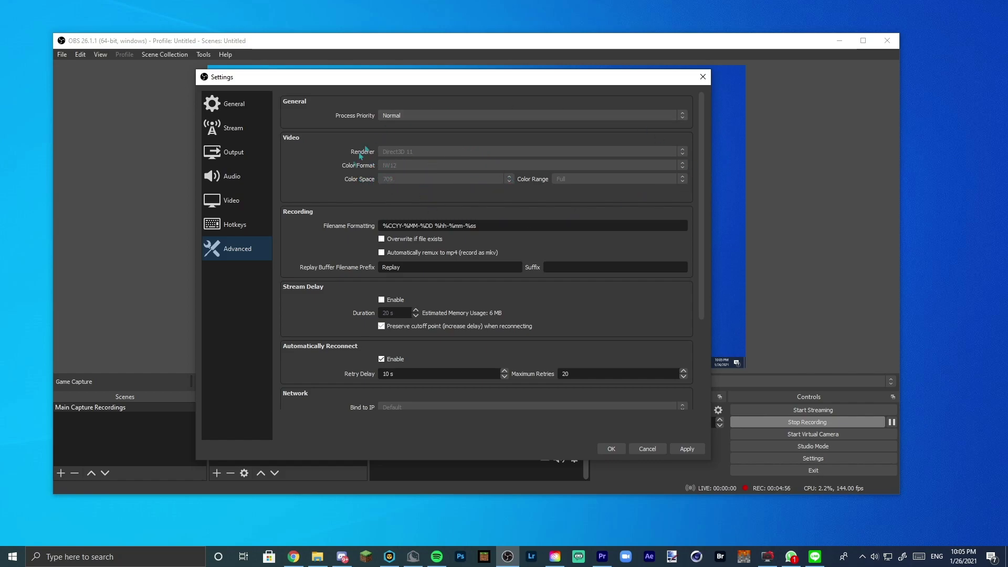
- Confirm the OBS settings with OK, then select and deselect the three sources
left_click(608, 448)
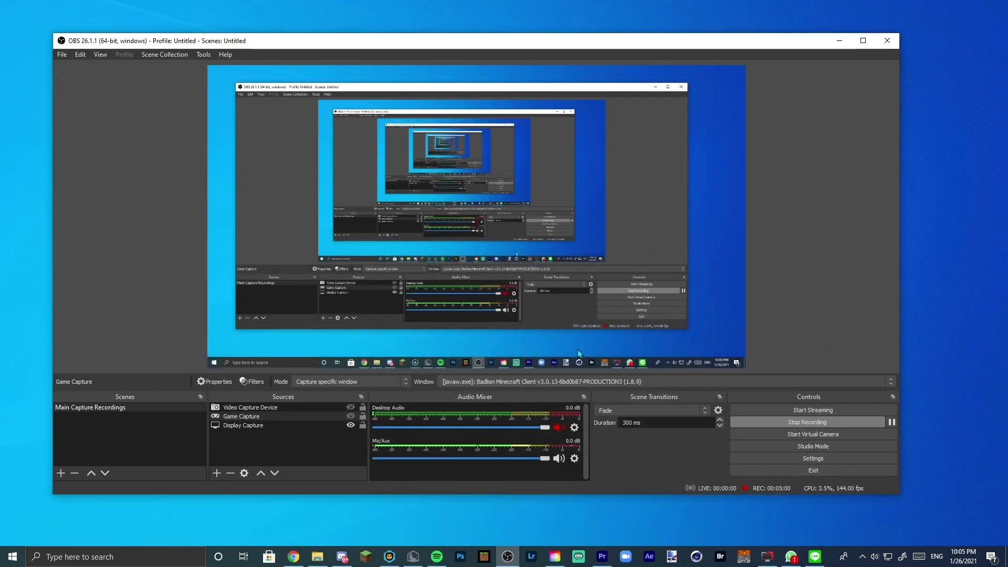
left_click_drag(229, 458, 241, 391)
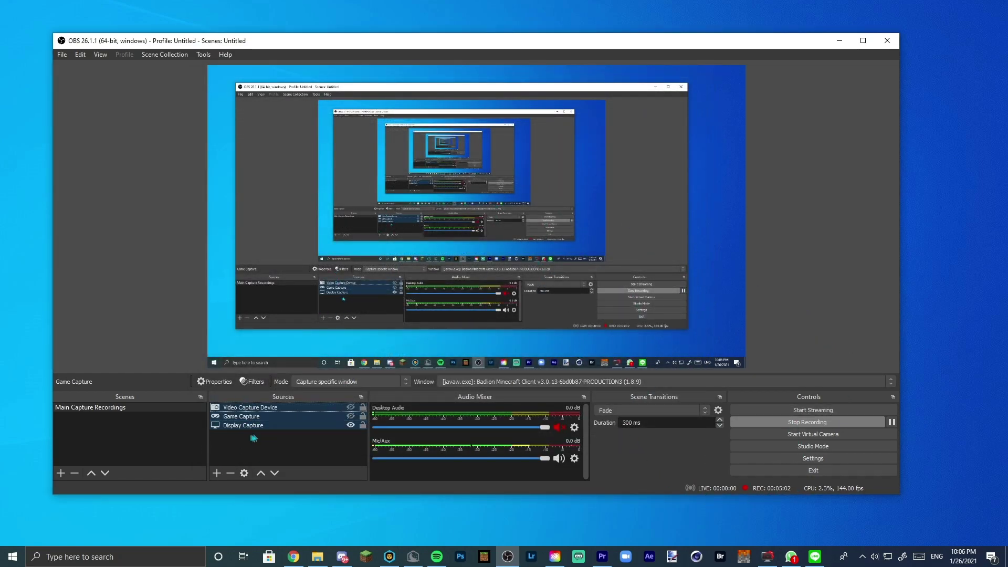
left_click(266, 447)
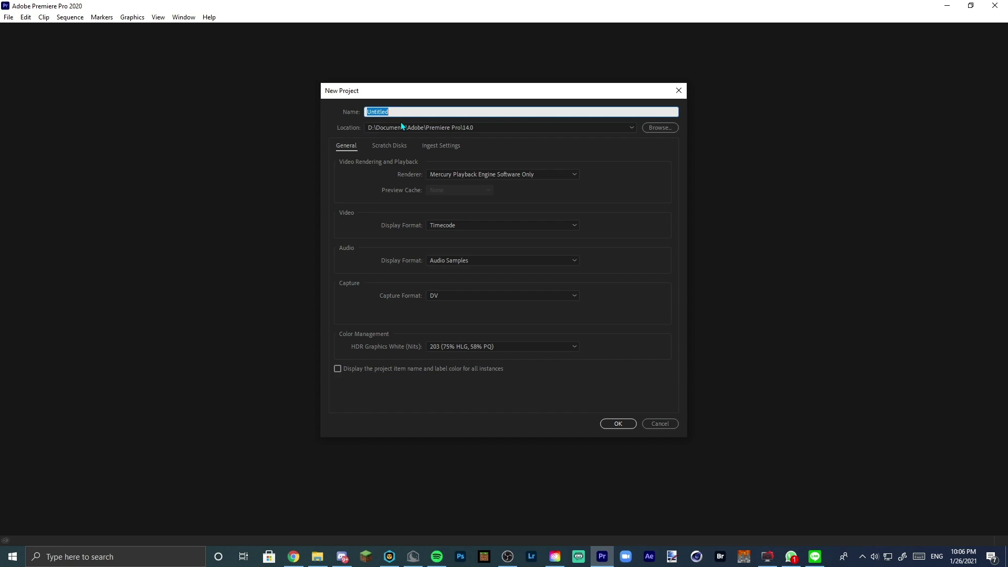
- Name the project 'teststestsetset' and keep the Mercury Playback Engine Software Only renderer
type("teststestsetset")
left_click(472, 177)
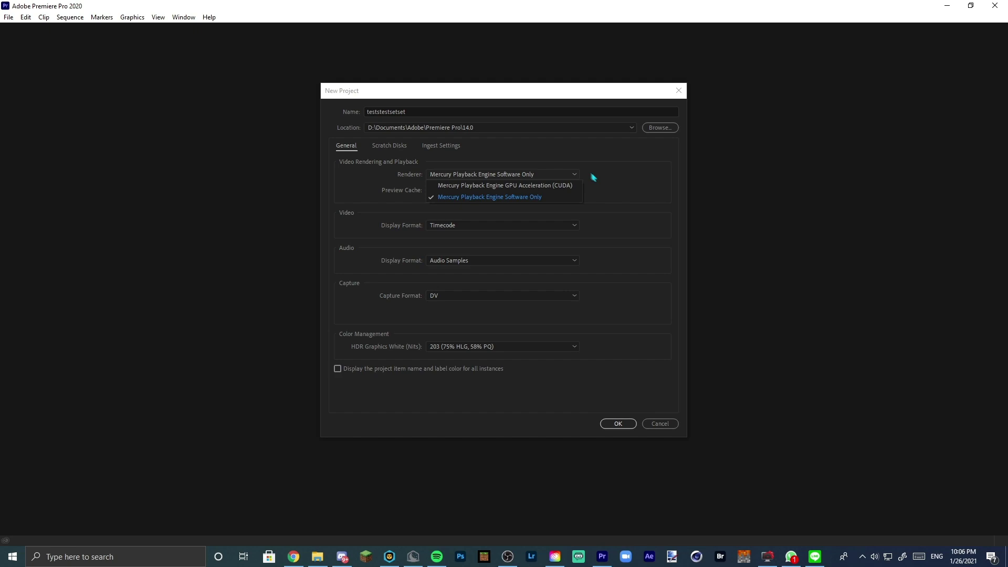
left_click(535, 185)
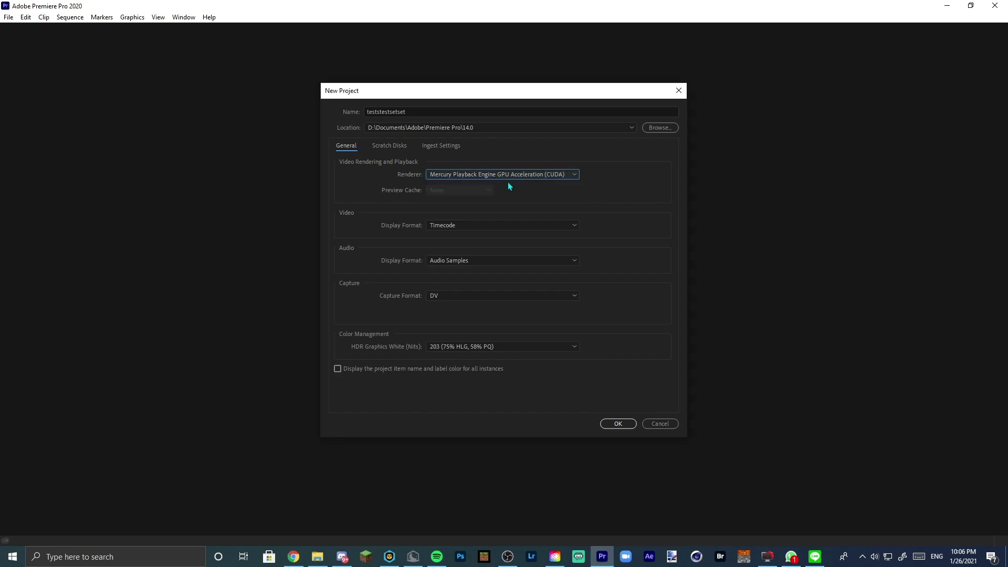
left_click(507, 175)
left_click(524, 198)
left_click(524, 178)
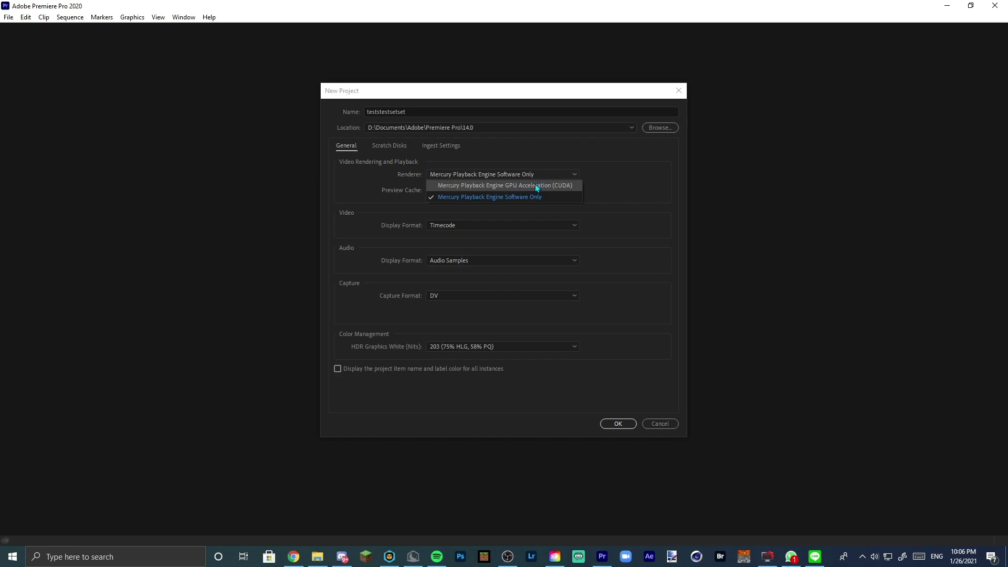
left_click(480, 194)
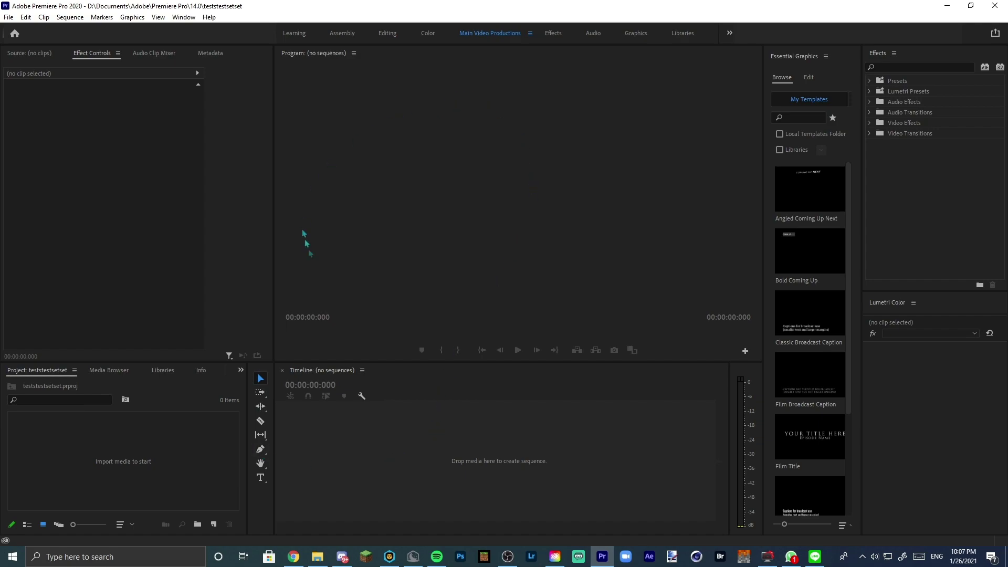
- Start an import from the empty Project panel's context menu
left_click(80, 468)
left_click(461, 472)
left_click(456, 254)
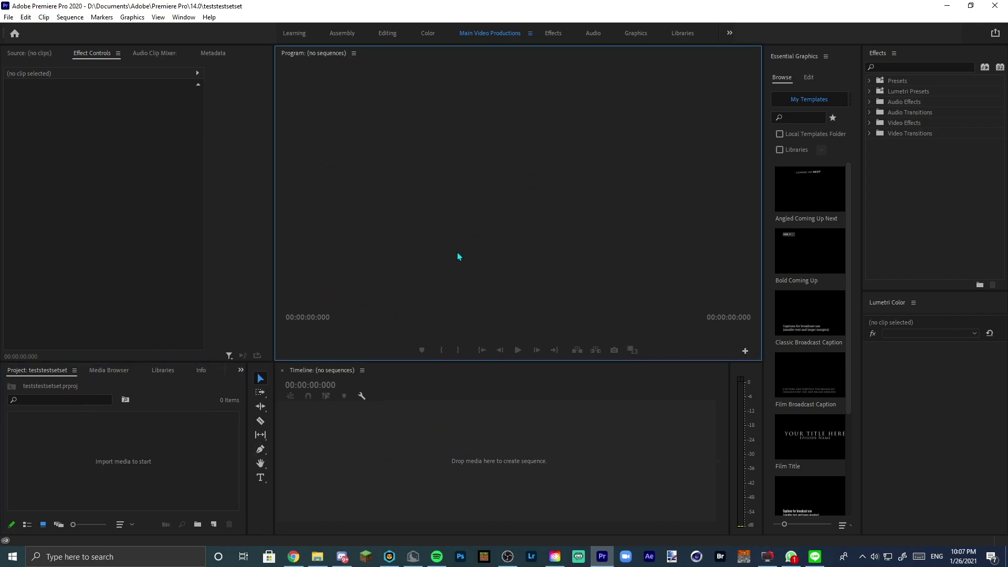
left_click(202, 249)
right_click(136, 463)
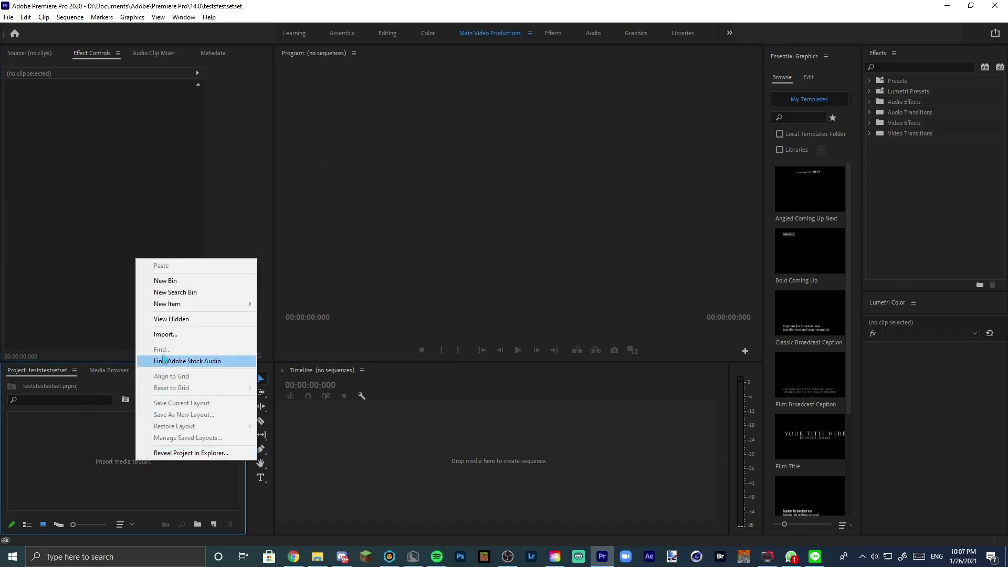
left_click(167, 334)
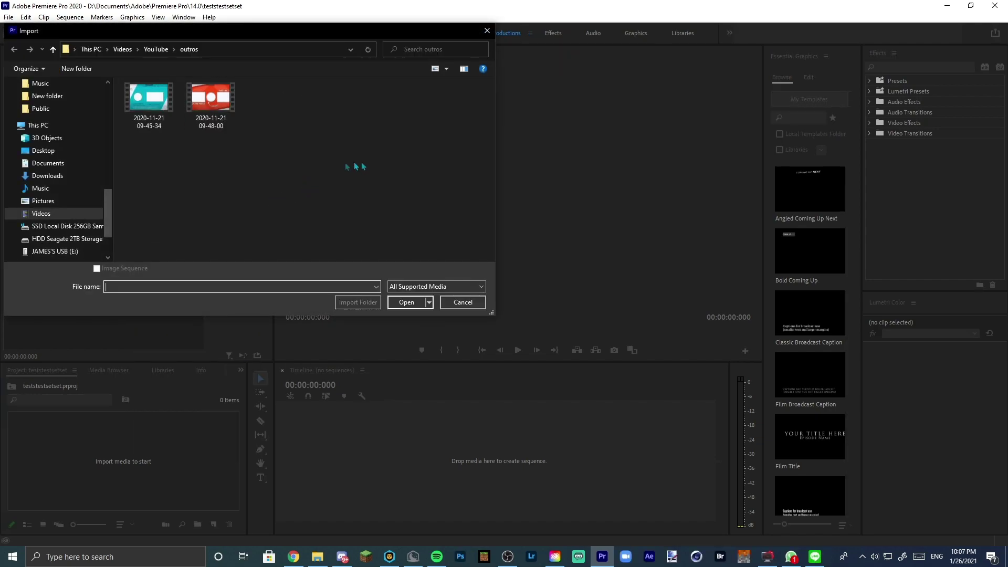
left_click(52, 215)
double_click(391, 213)
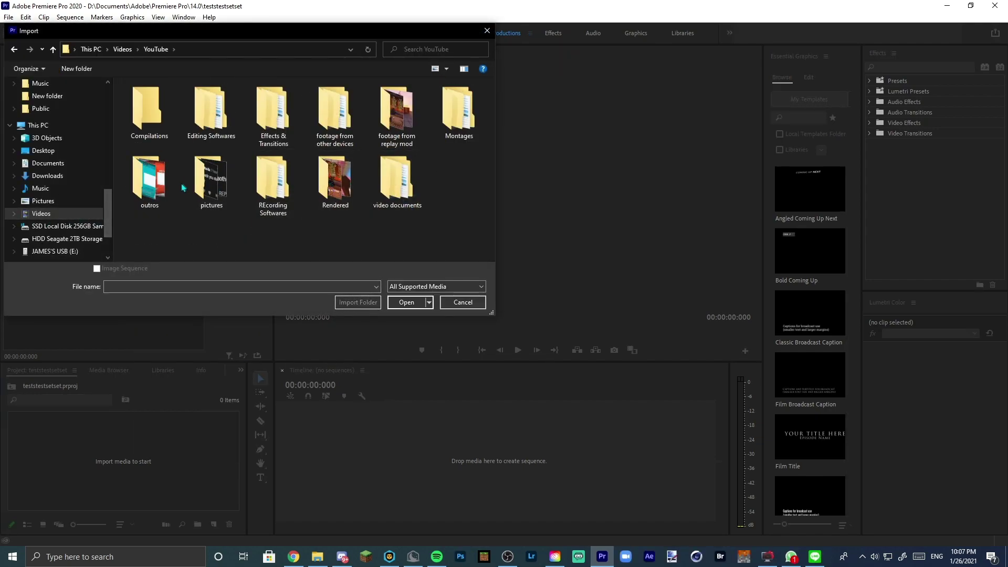
double_click(275, 192)
double_click(211, 113)
double_click(149, 113)
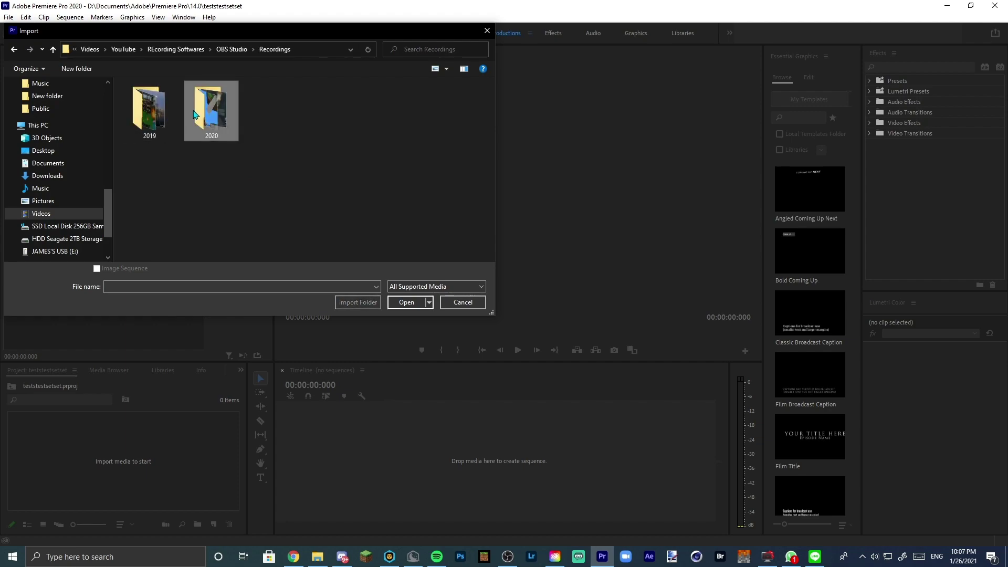
double_click(211, 113)
scroll(367, 210, "down", 2)
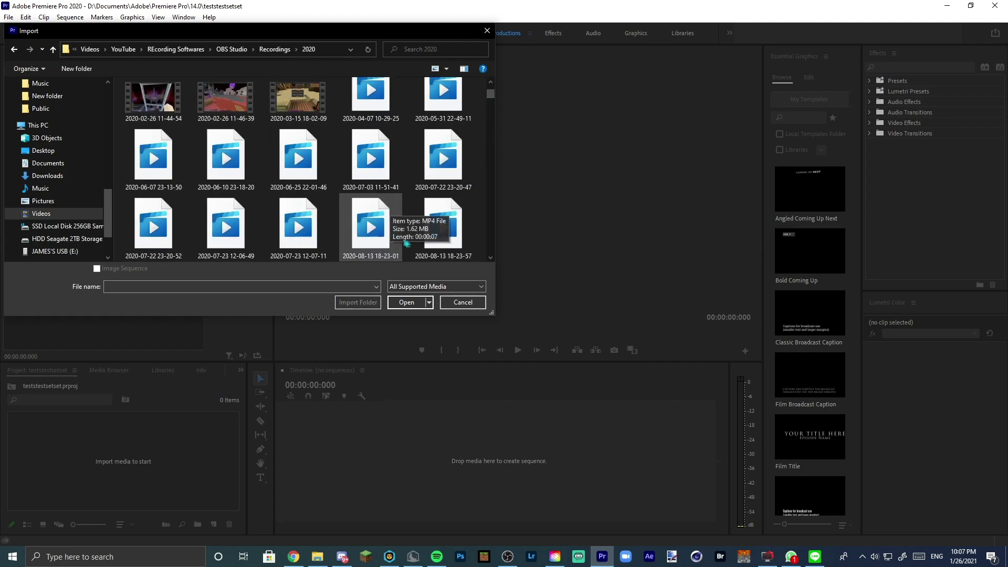
left_click(321, 111)
left_click(407, 301)
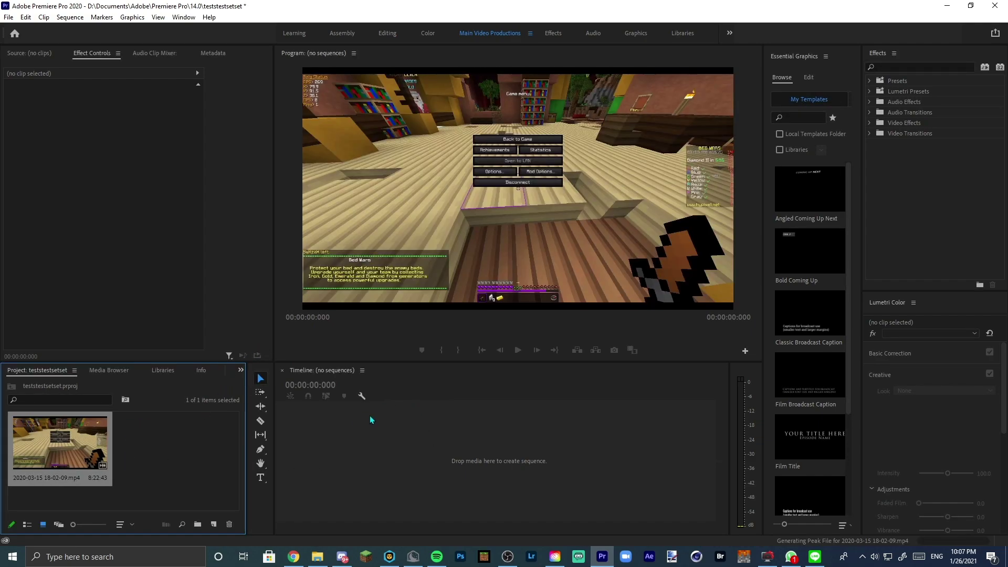
- Make a sequence from the clip, split it and ripple-delete the unwanted section
left_click_drag(370, 415, 435, 398)
left_click(413, 397)
key("ctrl+k")
key("ctrl+k")
key("ctrl+k")
key("ctrl+k")
key("shift+Delete")
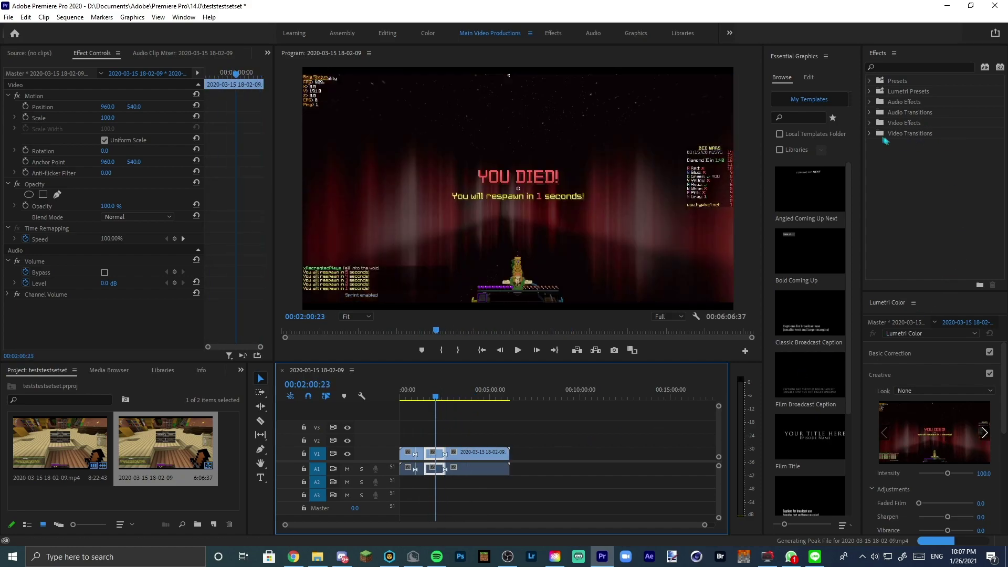
- Add the 3D Motion Cube Spin transition at the V1 edit point and preview it
left_click(870, 133)
left_click(876, 143)
left_click_drag(912, 153, 446, 454)
left_click_drag(445, 398, 456, 398)
- Save the project and open Export Settings for the sequence
left_click(8, 17)
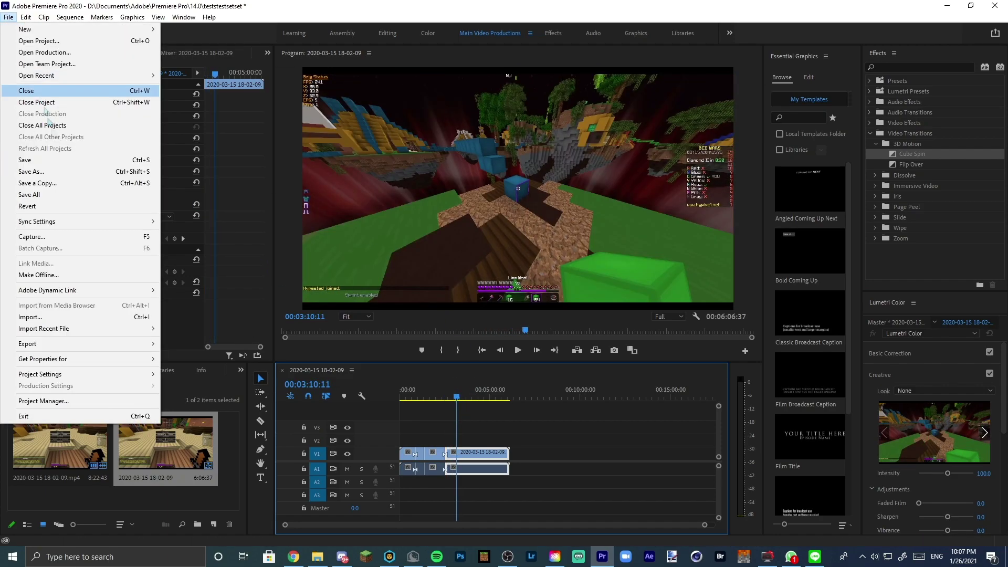
left_click(37, 160)
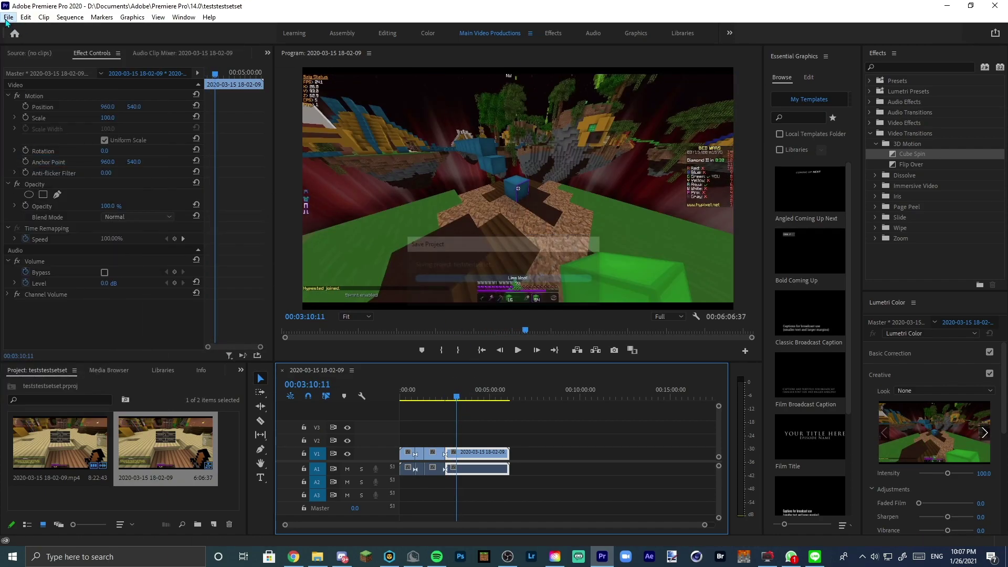
left_click(8, 17)
left_click(327, 312)
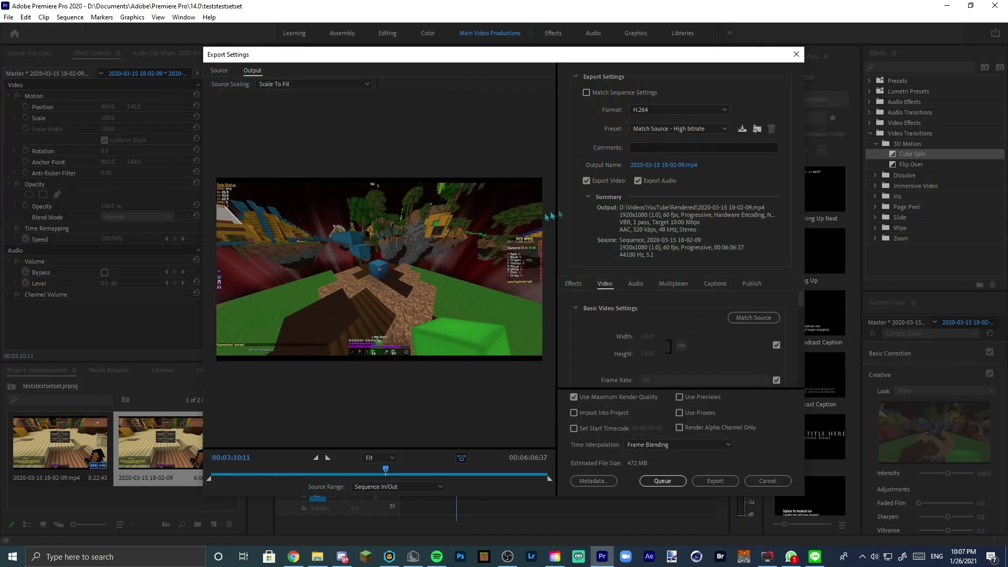
- Choose the Main Exporting & Encoding H.264 preset and close Export Settings
left_click(669, 129)
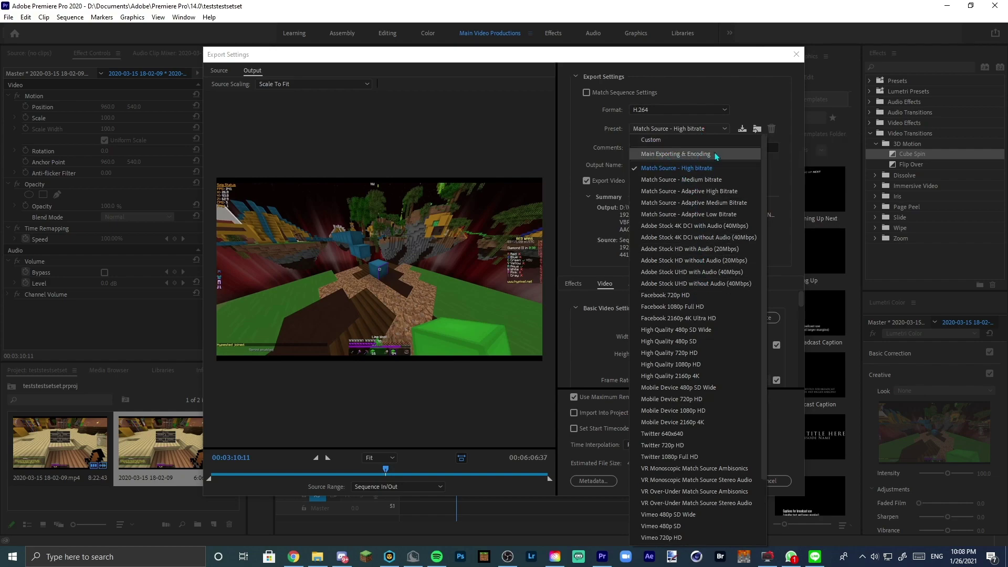
left_click(715, 154)
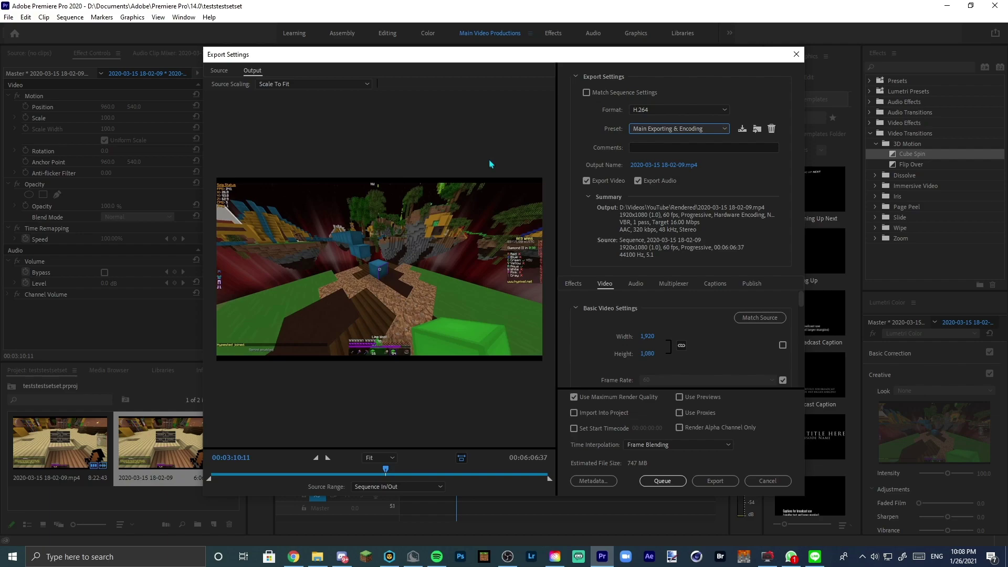
left_click(768, 481)
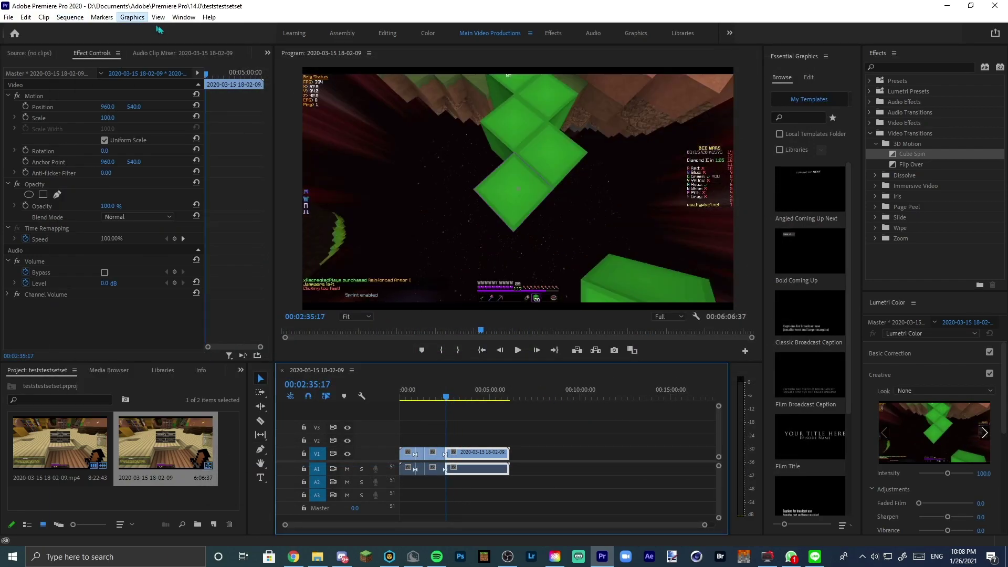
- Open Sequence Settings and keep the timebase at 60.00 frames/second
left_click(70, 17)
left_click(90, 30)
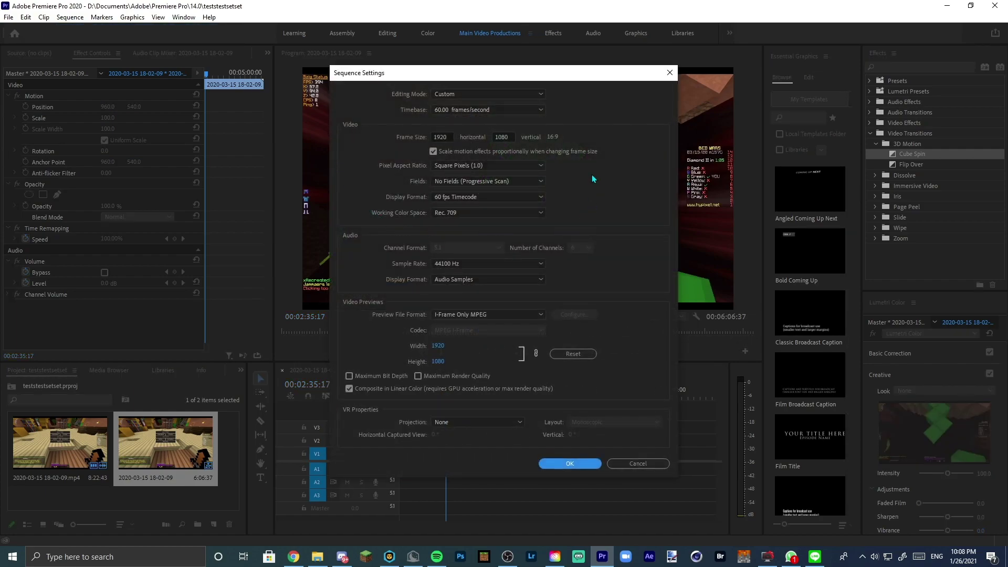
left_click(462, 110)
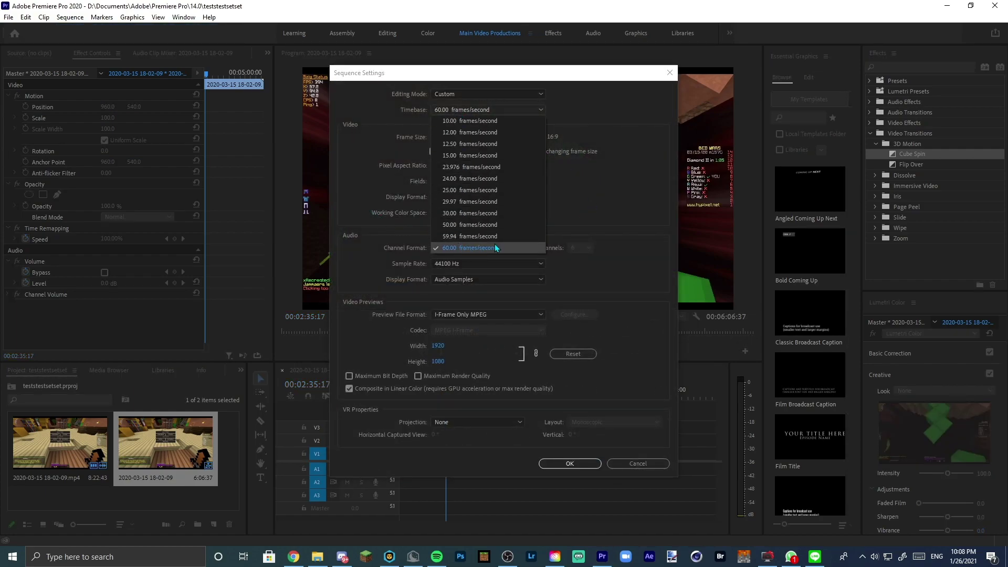
left_click(483, 248)
left_click(441, 111)
left_click(486, 245)
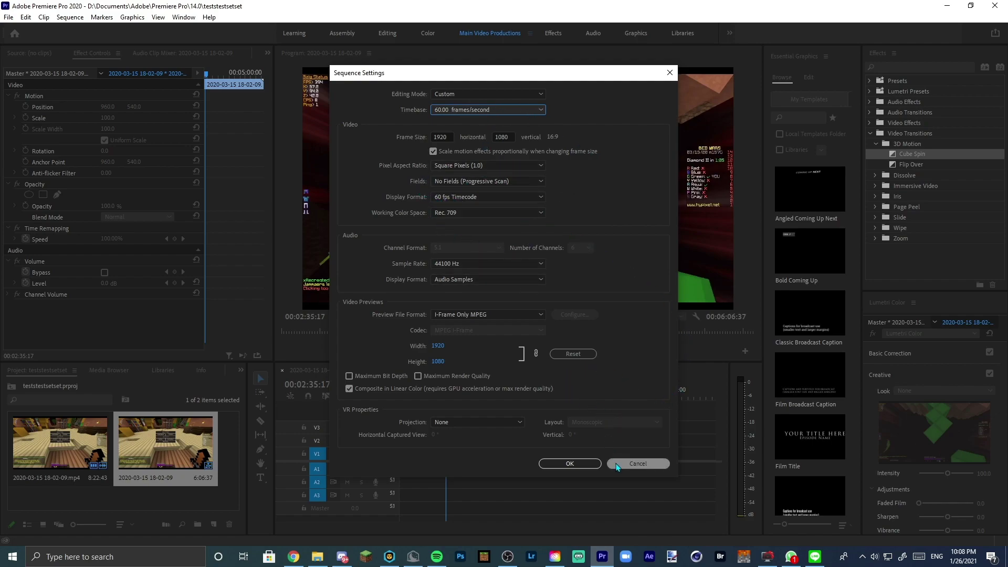
left_click(453, 110)
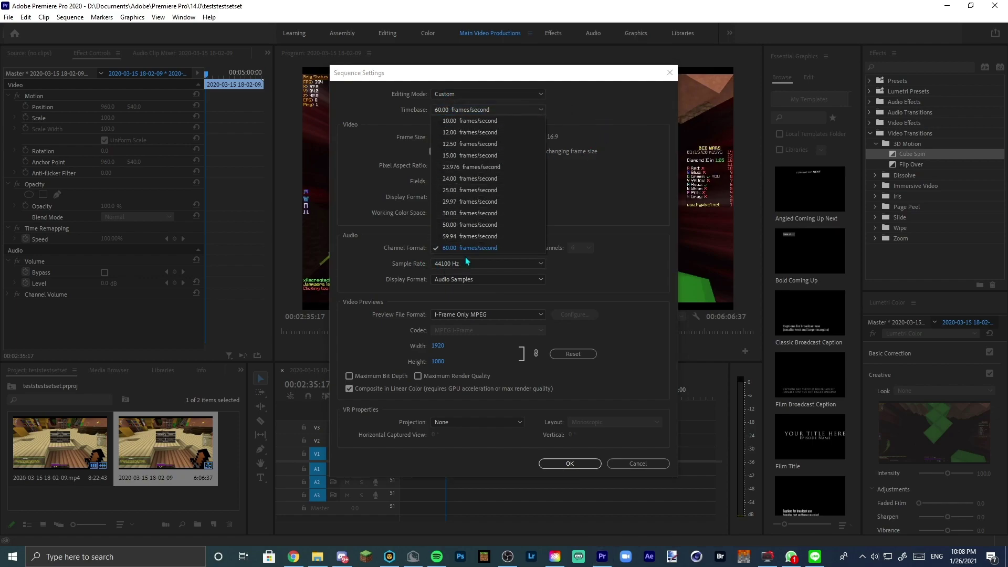
left_click(456, 248)
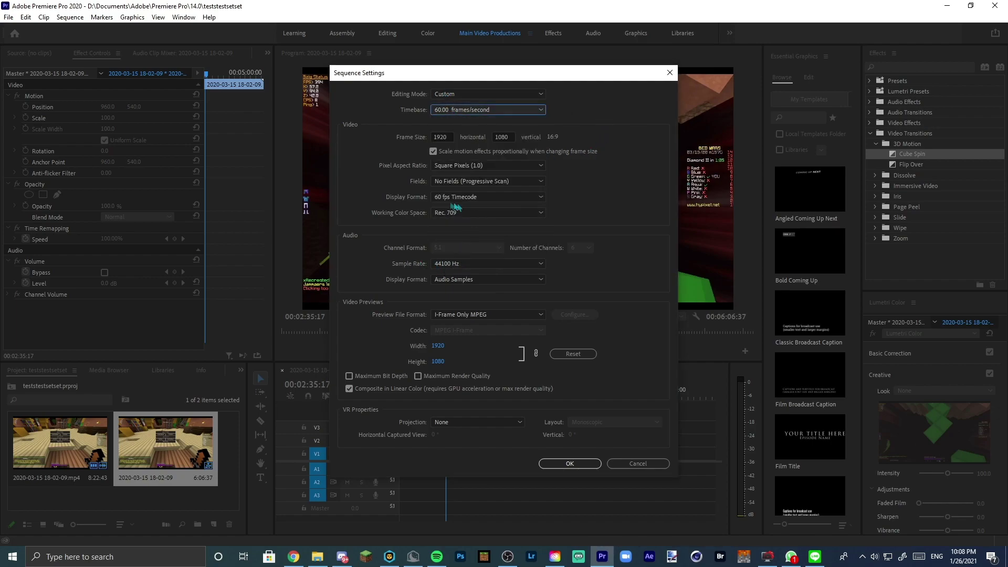
- Enable Maximum Bit Depth and Maximum Render Quality, dismissing both warnings
left_click(355, 376)
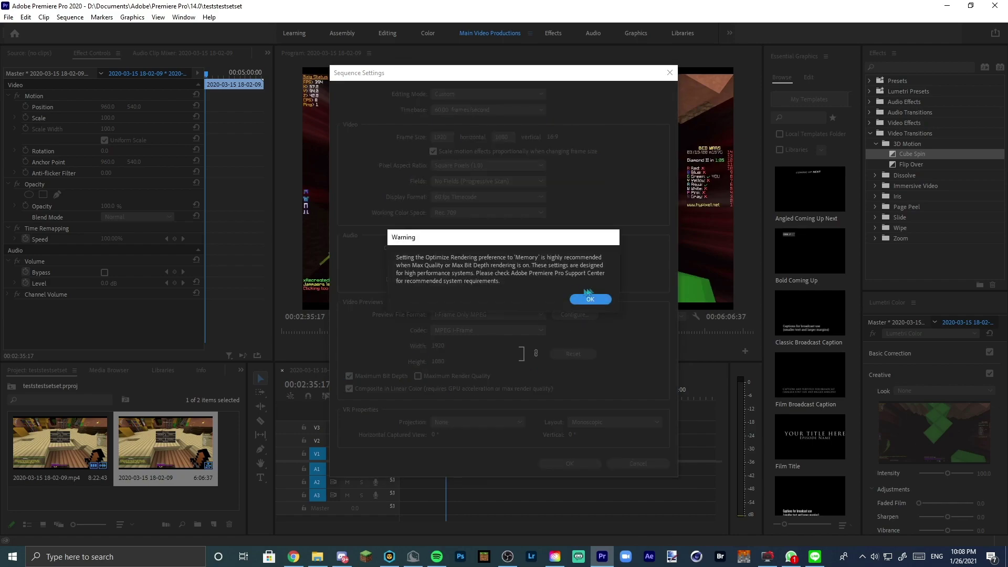
left_click(605, 302)
left_click(418, 376)
left_click(590, 301)
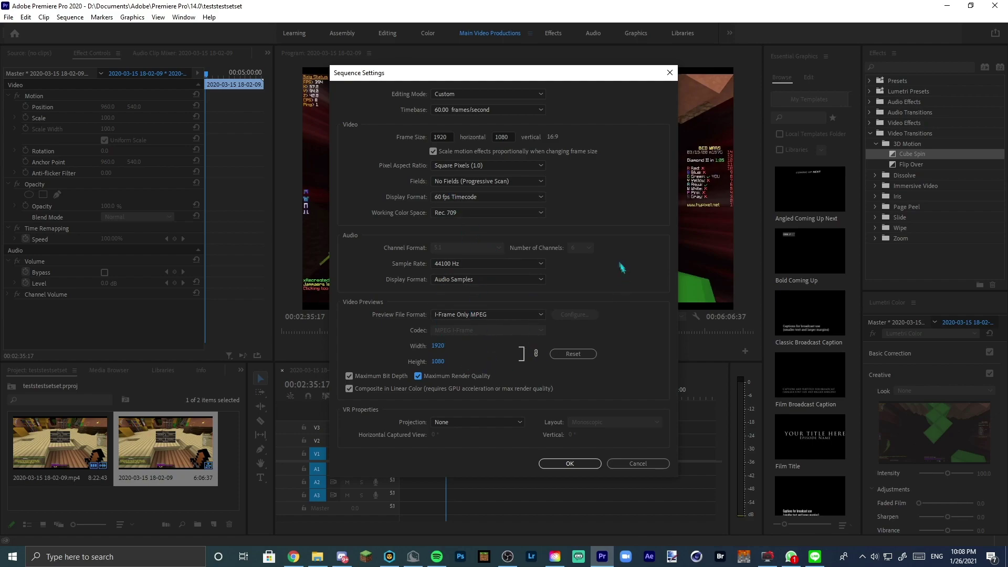
- Keep the I-Frame Only MPEG preview format and apply the sequence settings
left_click(482, 315)
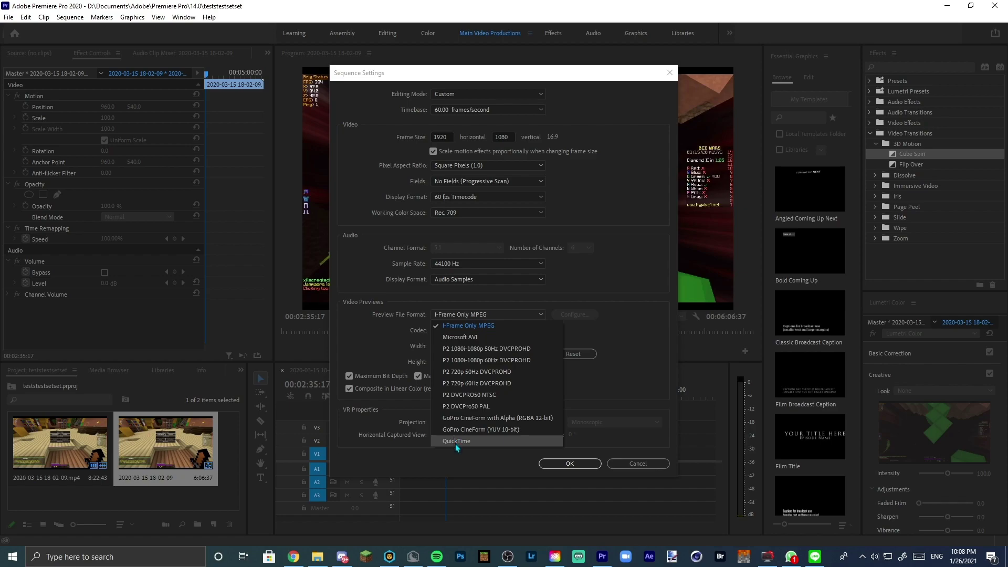
key("Escape")
left_click(458, 315)
left_click(411, 374)
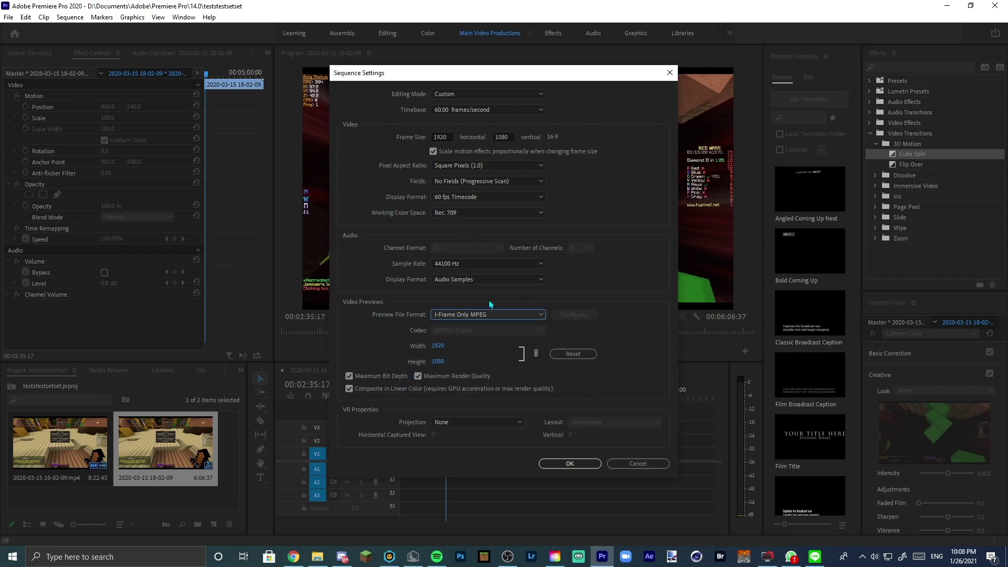
left_click(570, 463)
- Save the project and open the Export Settings via File > Export > Media
left_click(427, 391)
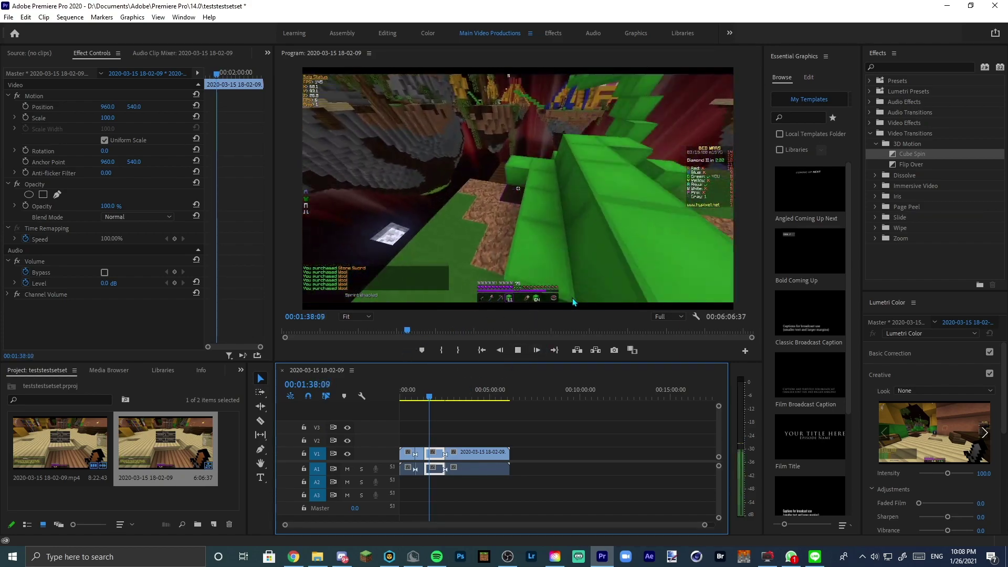
key("ctrl+s")
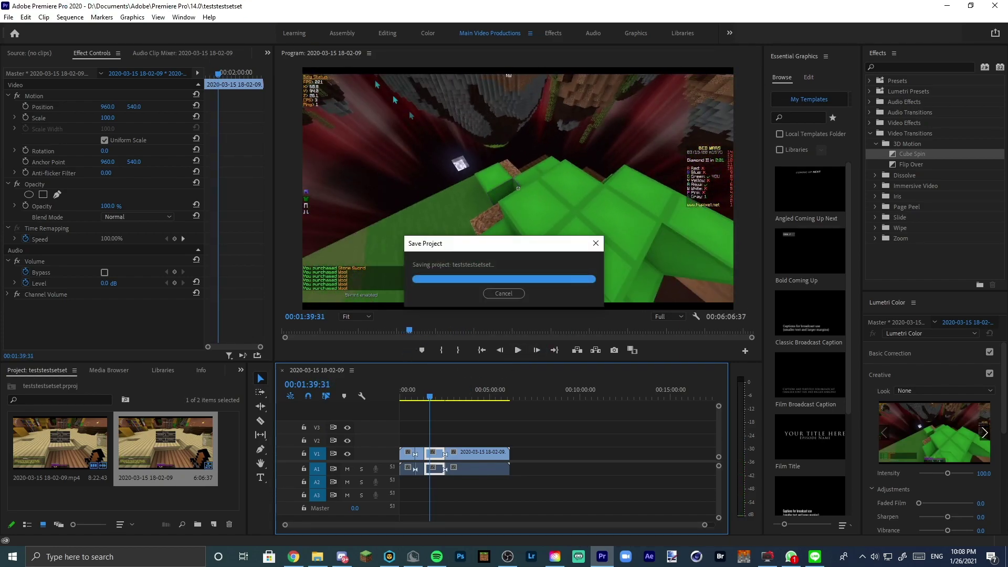
left_click(8, 17)
mouse_move(68, 345)
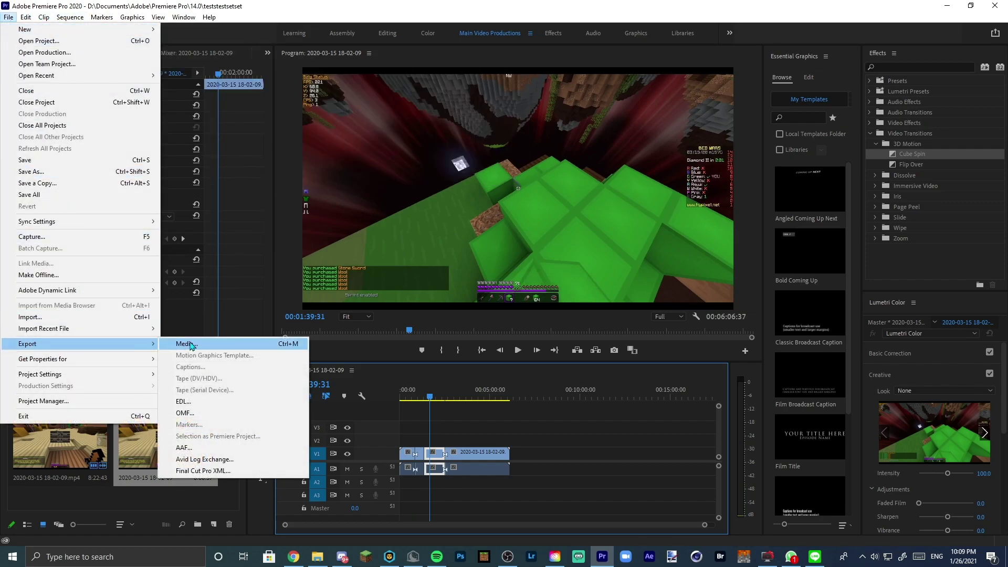
left_click(186, 344)
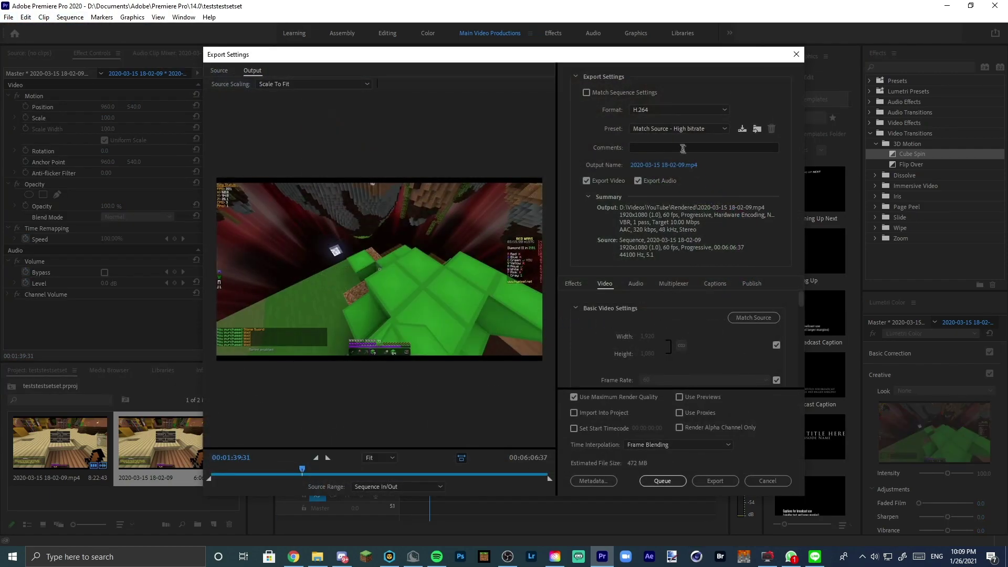
- Set the export format to H.264 with the YouTube 1080p Full HD preset
left_click(698, 110)
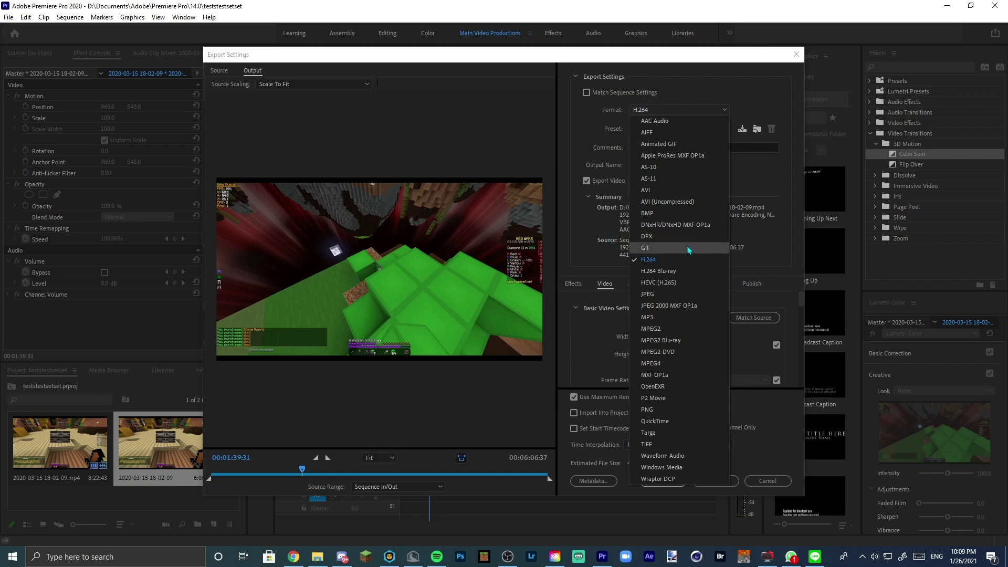
left_click(688, 272)
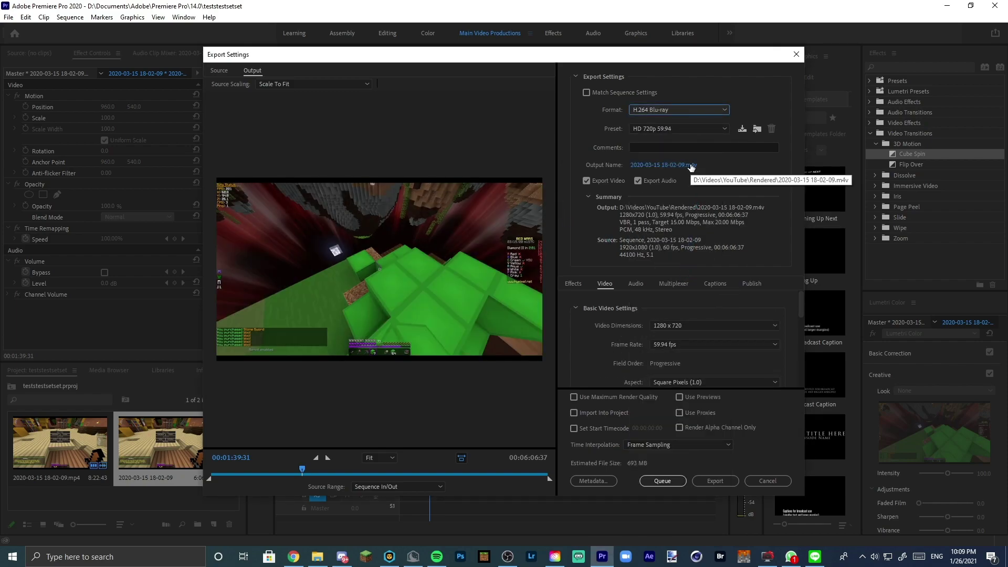
left_click(653, 110)
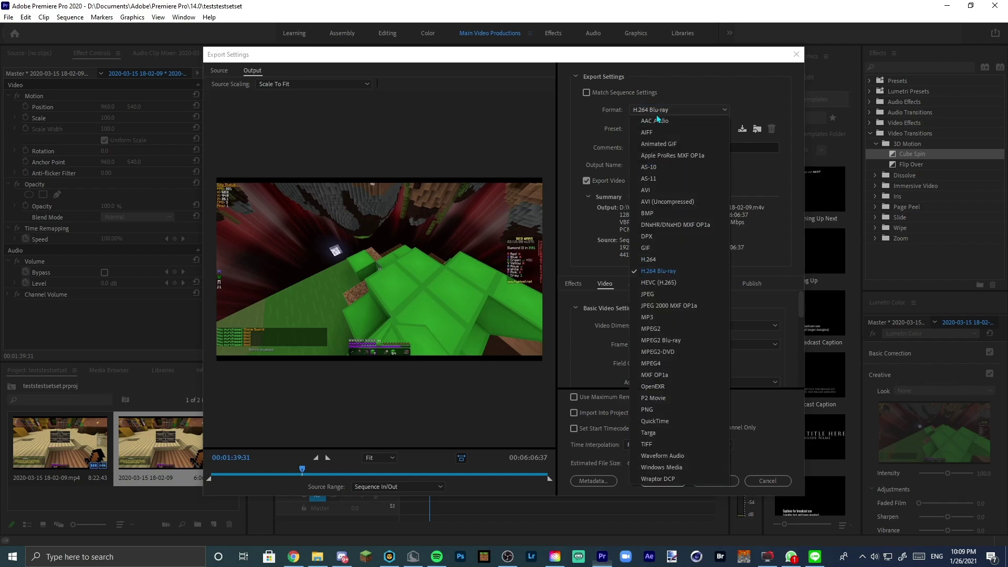
left_click(662, 262)
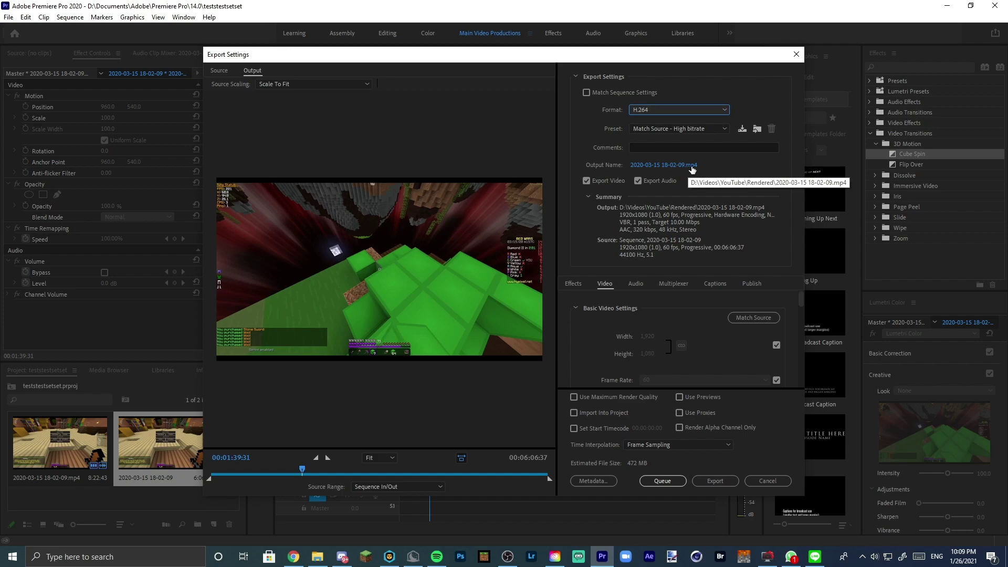
left_click(682, 129)
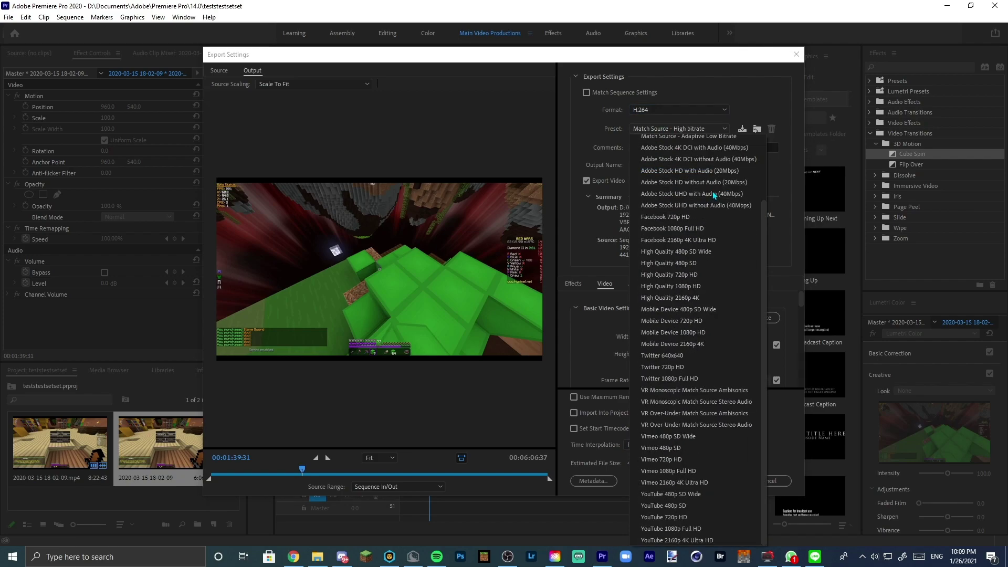
scroll(712, 243, "up", 3)
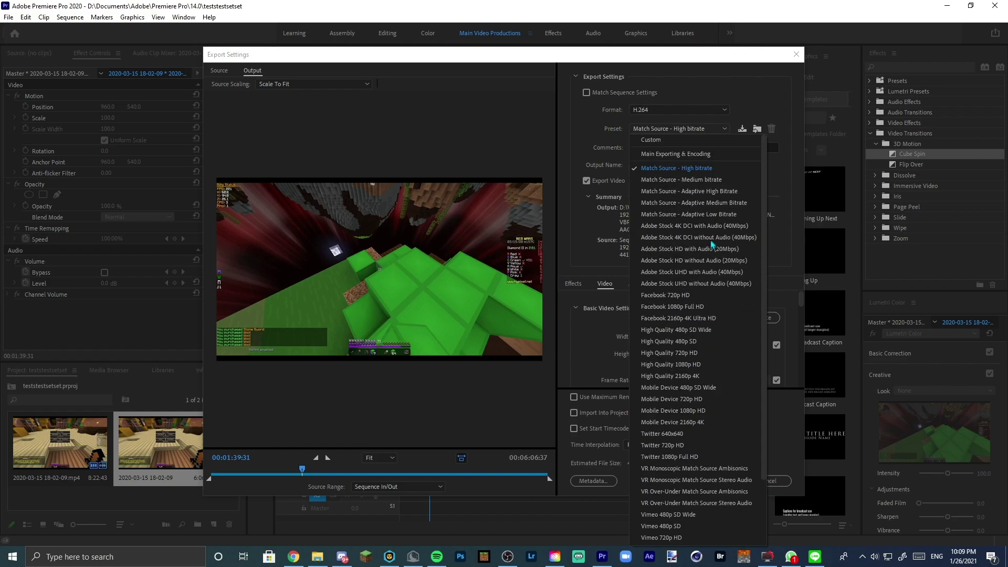
scroll(712, 243, "down", 2)
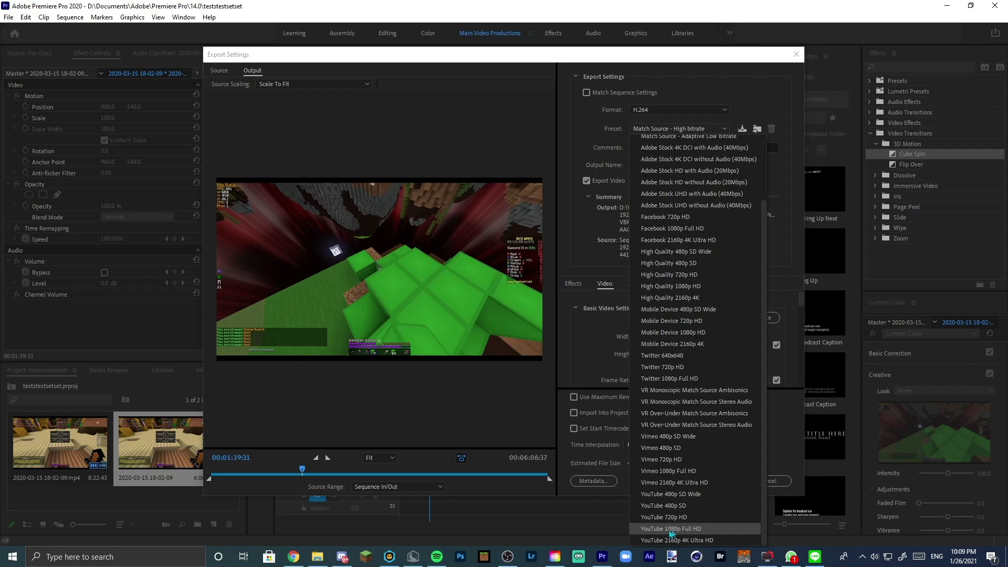
left_click(700, 529)
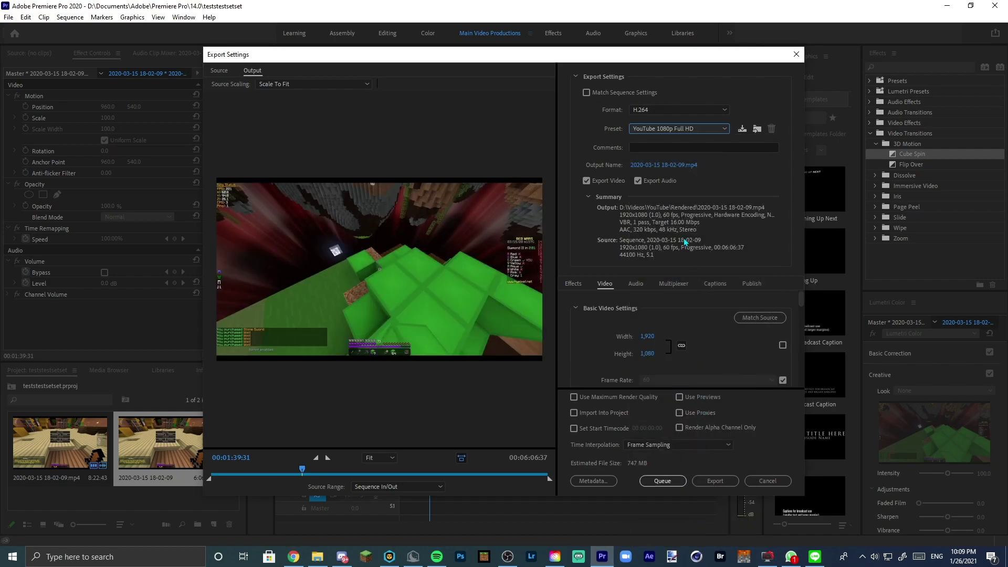
- Rename the output file to sdfhjkkshjdf.mp4
left_click(666, 164)
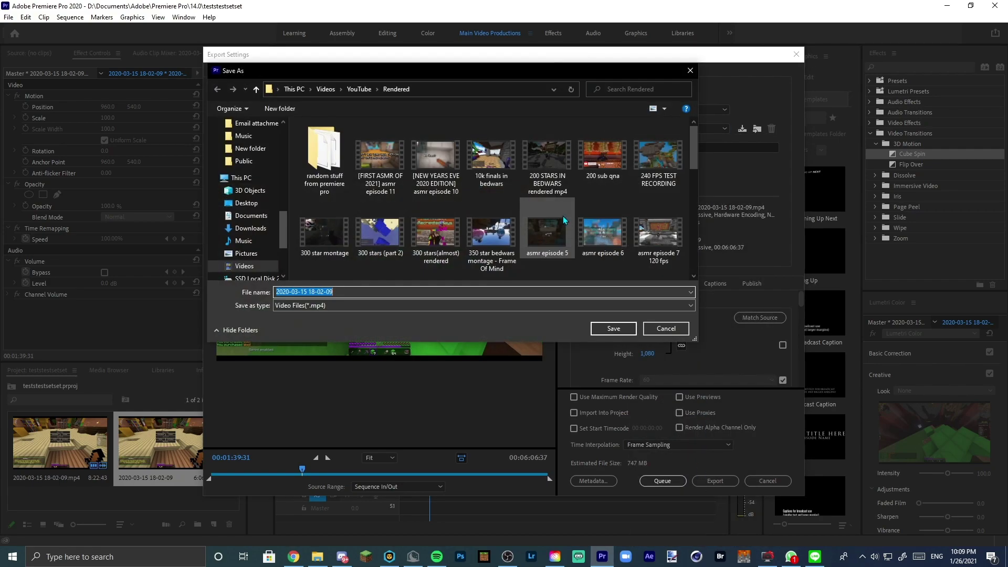
type("sdfhjkkshjdf")
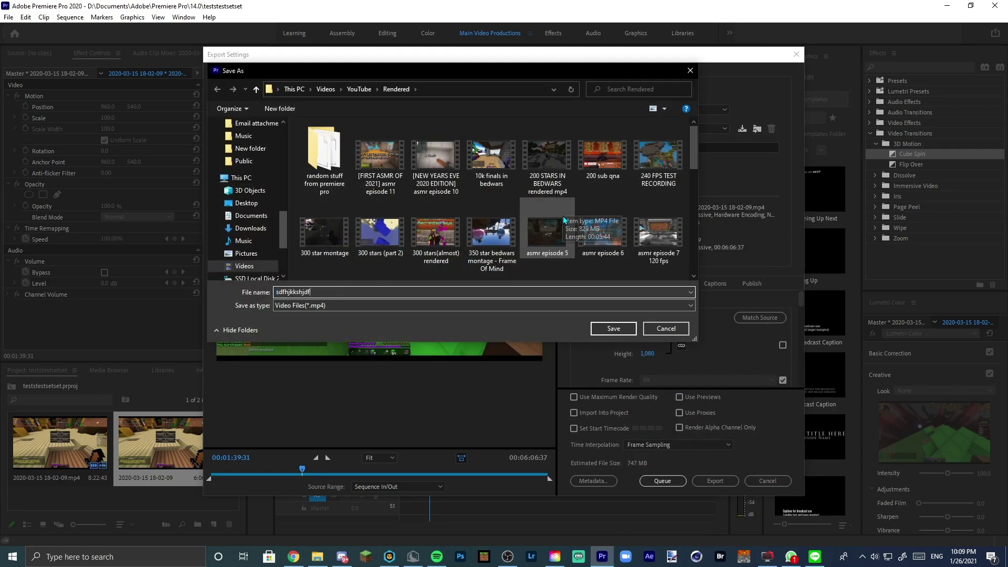
left_click(614, 329)
scroll(670, 335, "down", 2)
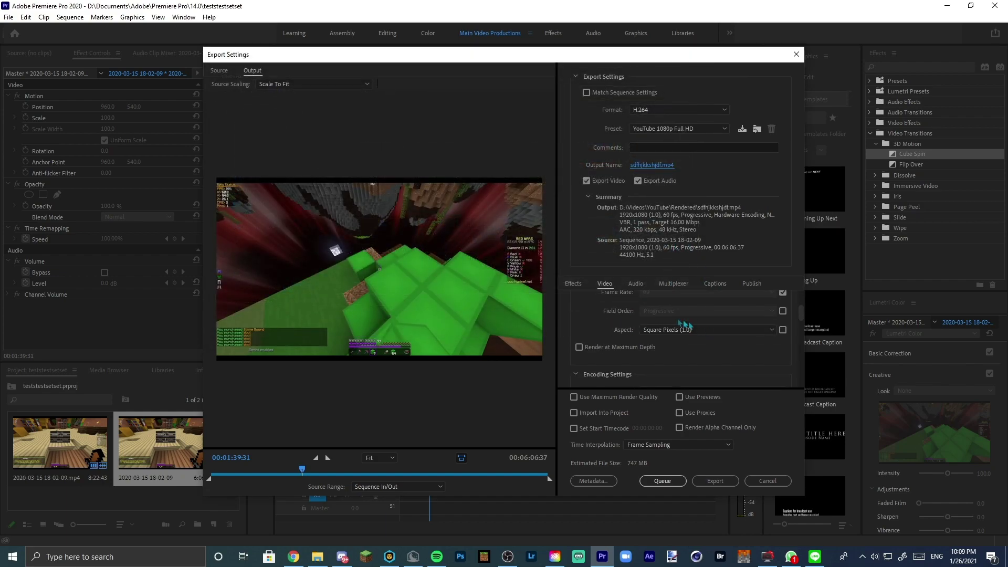
- Check the encoding performance options, leaving them unchanged
scroll(593, 330, "up", 2)
scroll(617, 334, "down", 5)
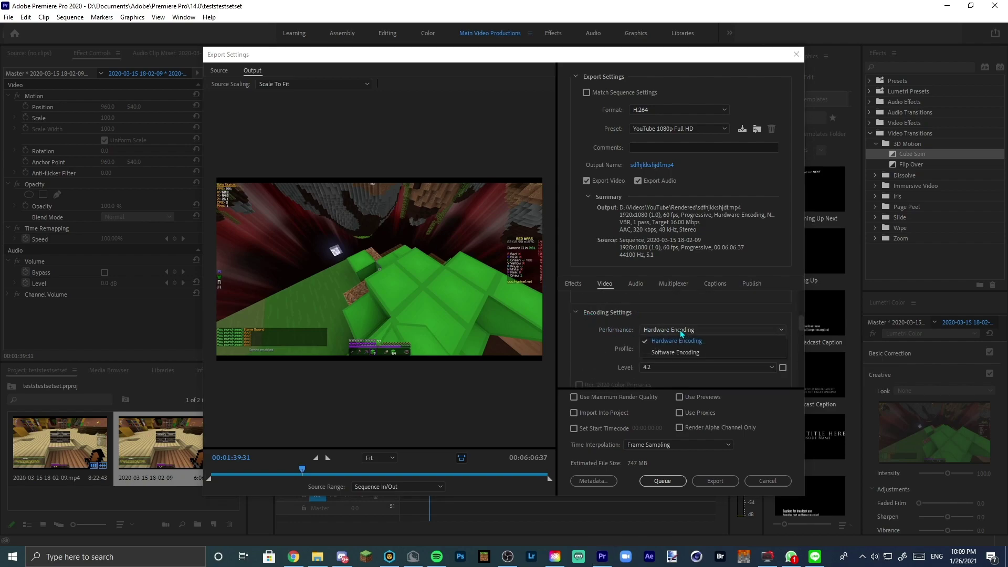
left_click(677, 330)
left_click(680, 347)
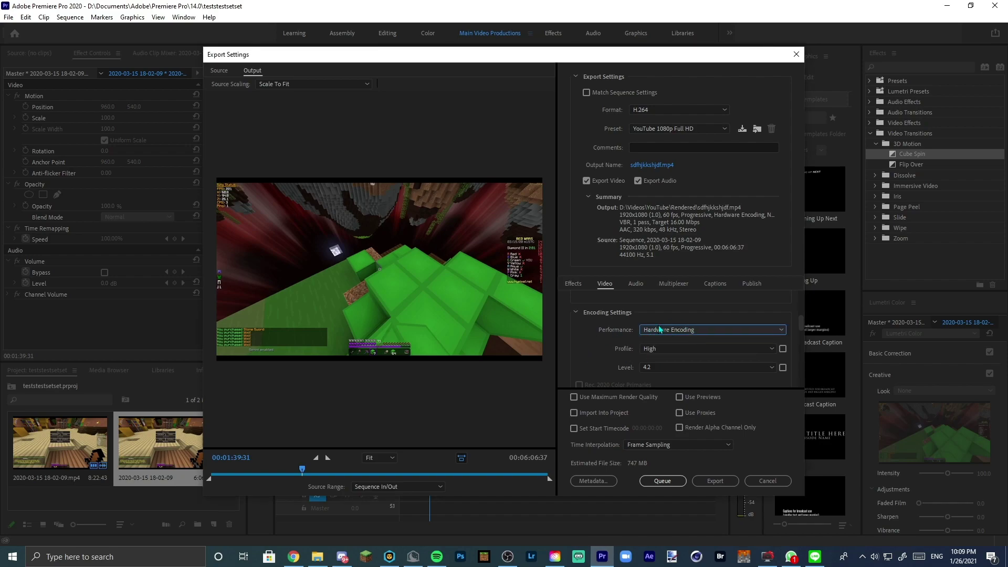
scroll(660, 329, "down", 1)
scroll(627, 343, "down", 3)
scroll(627, 344, "up", 1)
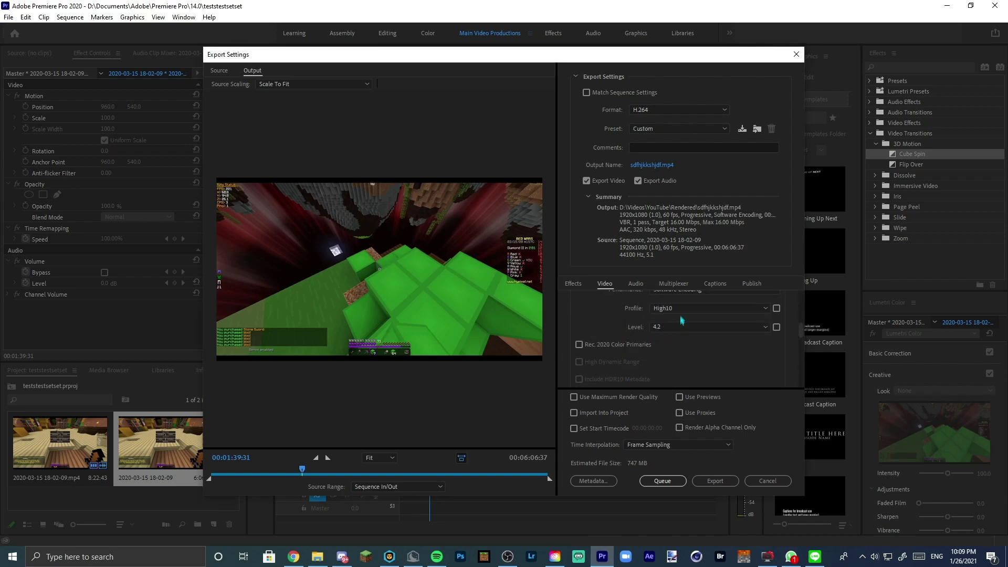
scroll(688, 317, "down", 4)
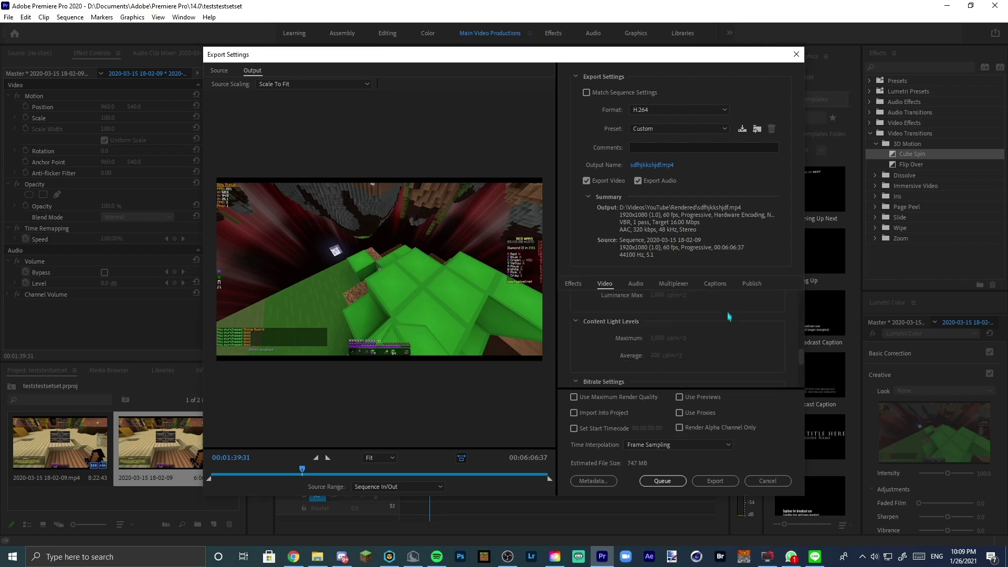
scroll(602, 326, "up", 1)
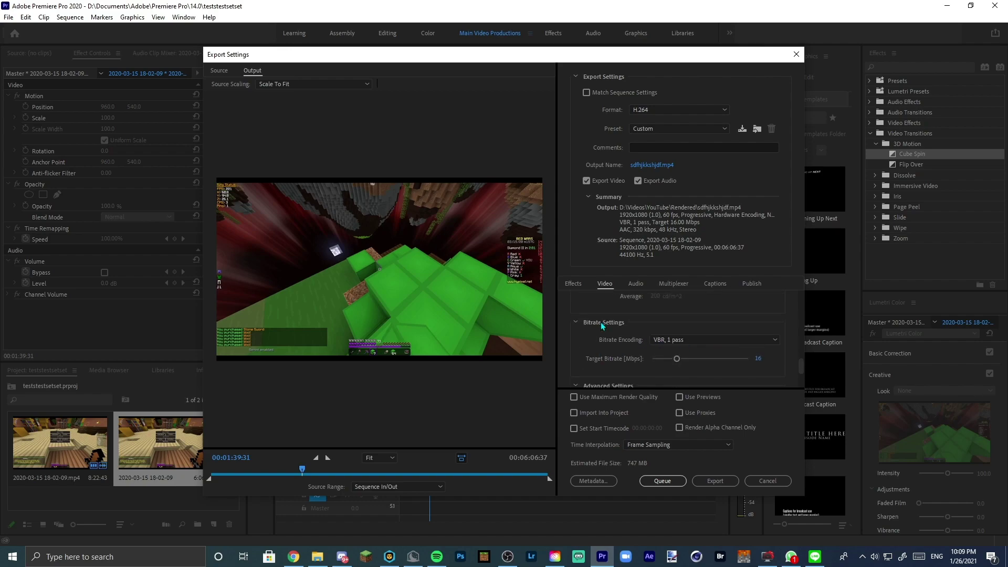
- Keep the Custom preset and enable Use Maximum Render Quality
left_click(677, 129)
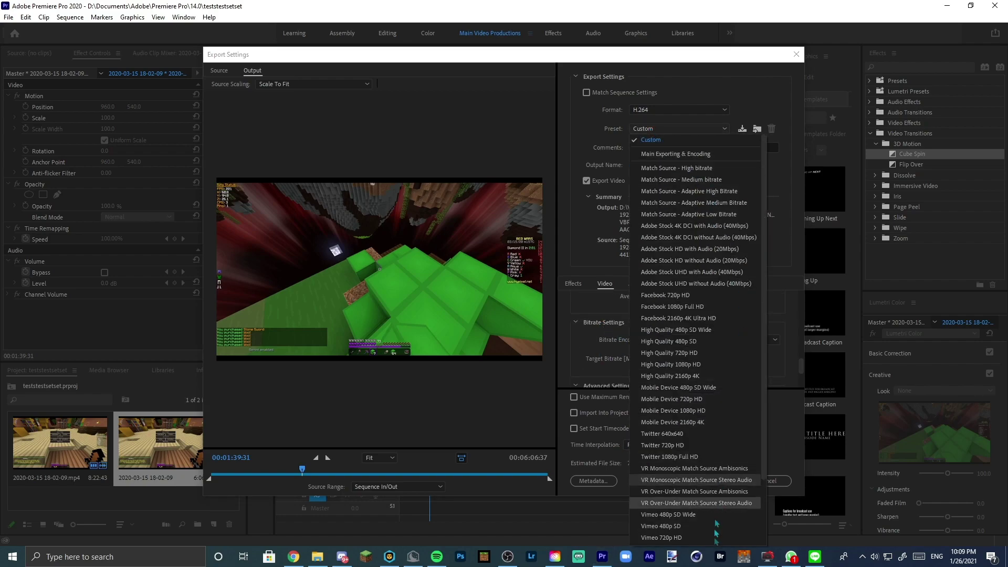
left_click(586, 376)
scroll(654, 349, "down", 2)
scroll(654, 349, "down", 1)
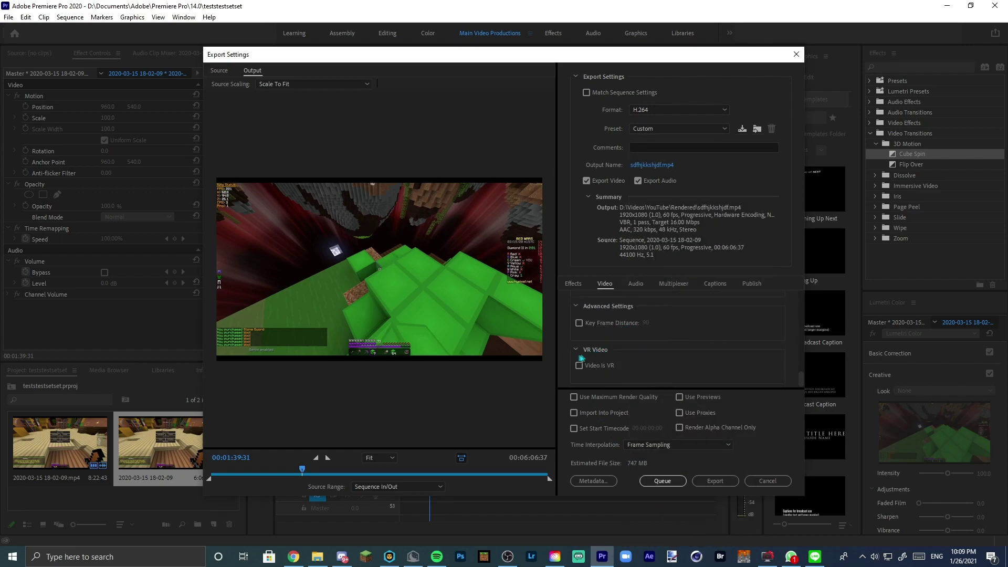
left_click(573, 397)
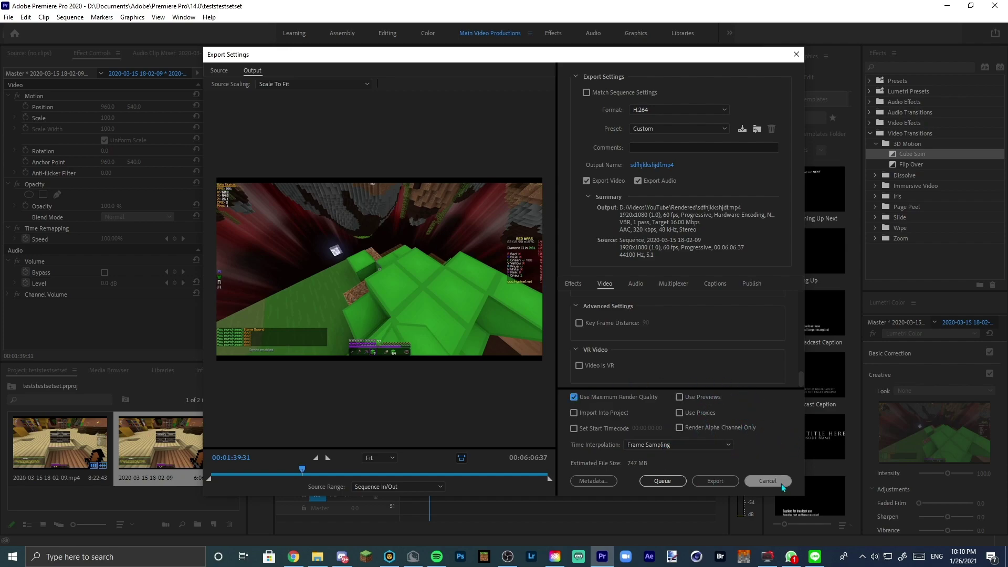
- Set the Source Range to Entire Sequence
left_click(414, 487)
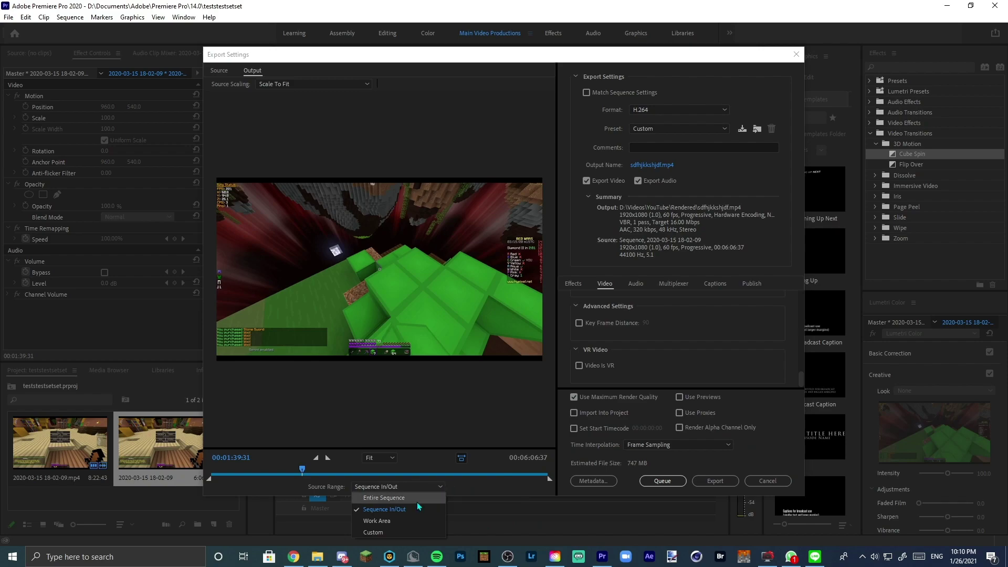
left_click(399, 498)
left_click_drag(302, 470, 236, 471)
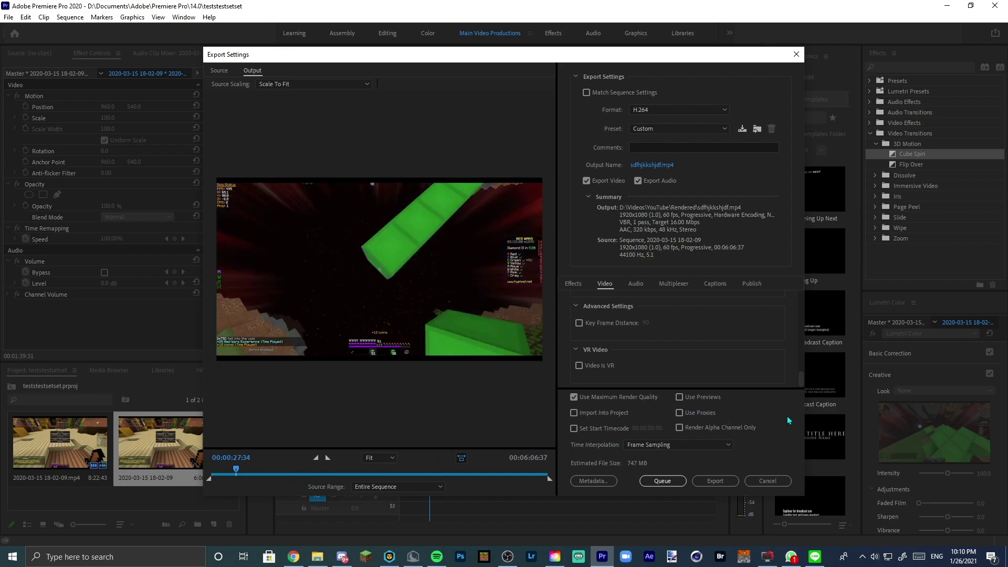
- Set Time Interpolation to Frame Blending
left_click(649, 450)
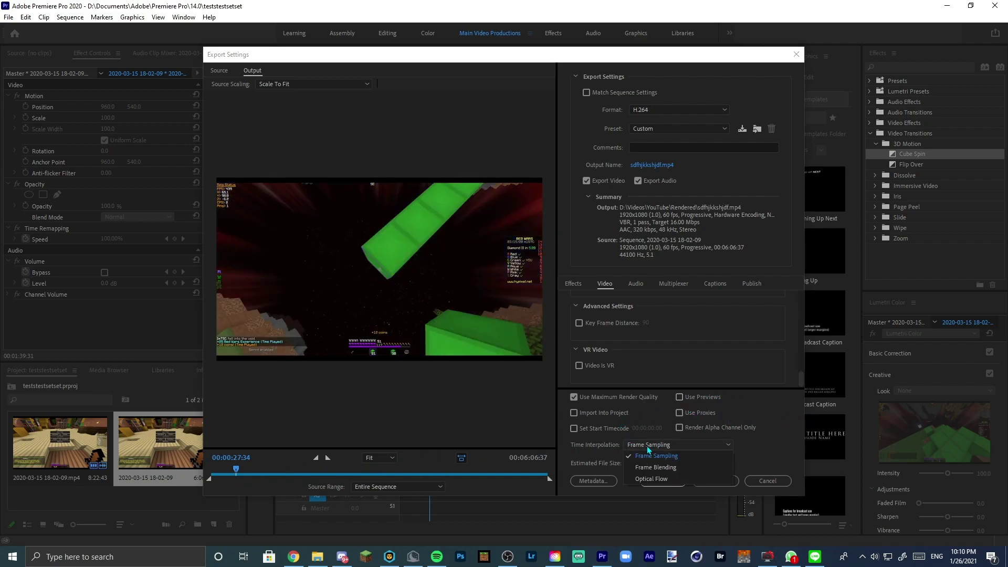
left_click(684, 467)
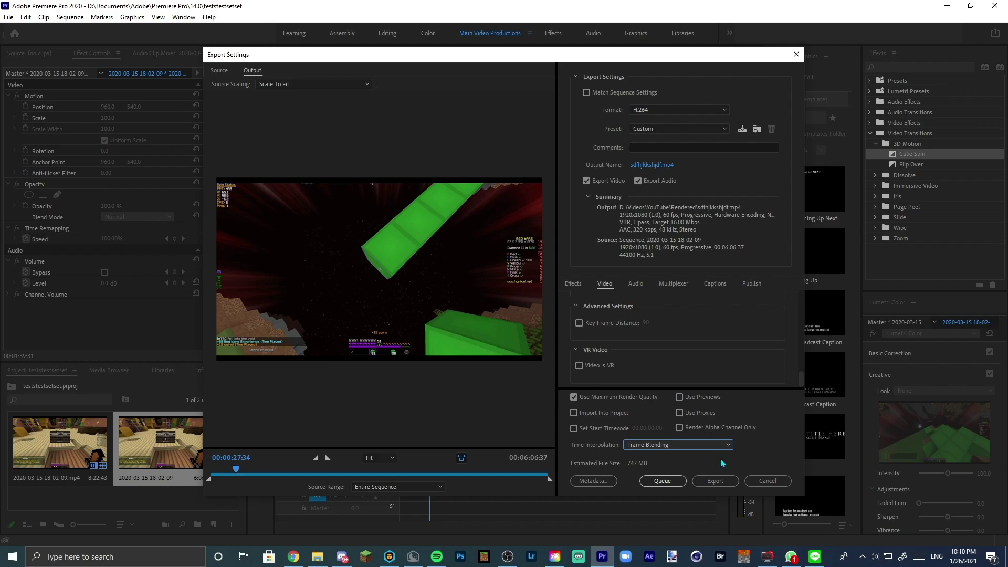
left_click(641, 446)
left_click(583, 465)
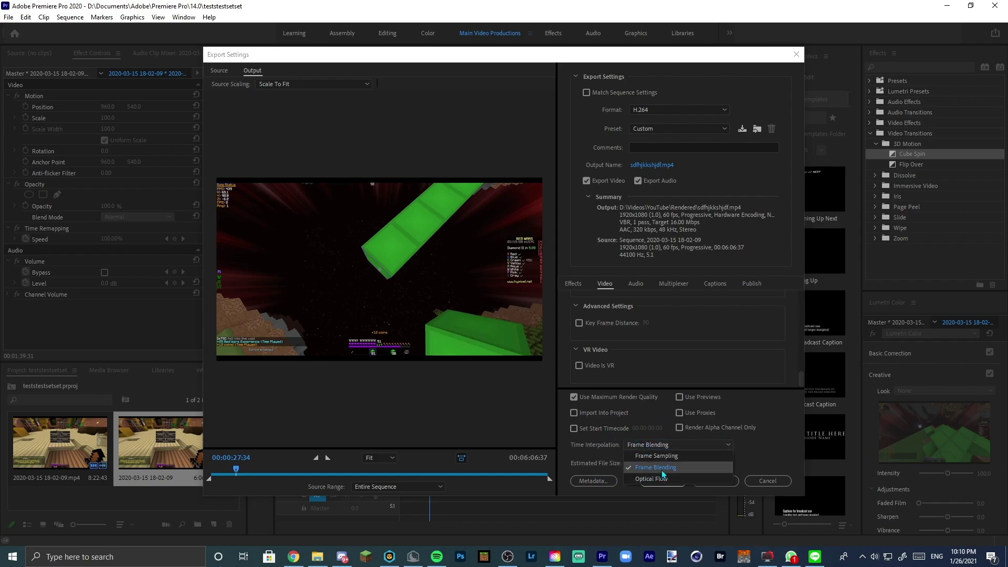
scroll(642, 318, "up", 10)
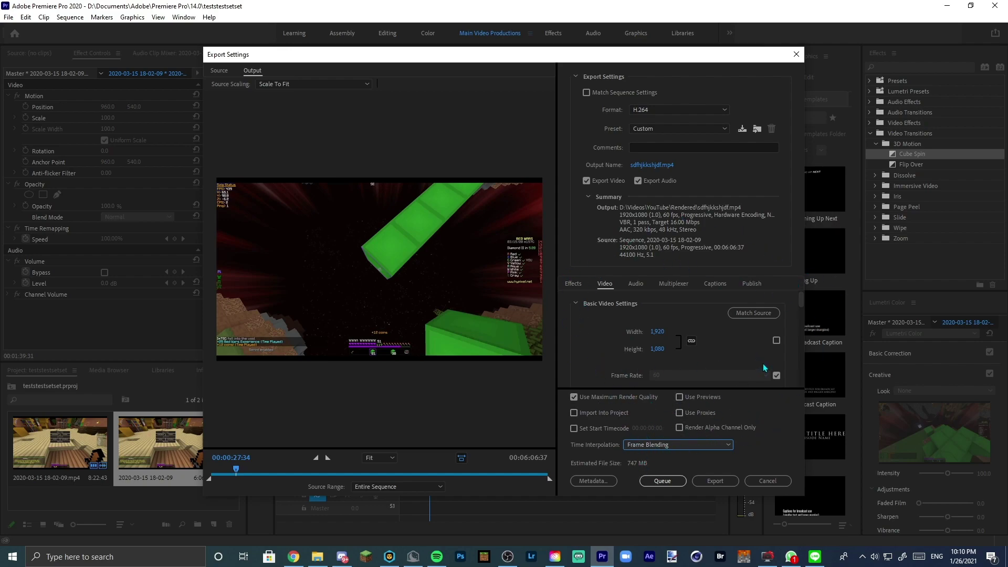
- Start the export, cancel the encode at about 15%, and close Export Settings
left_click(714, 482)
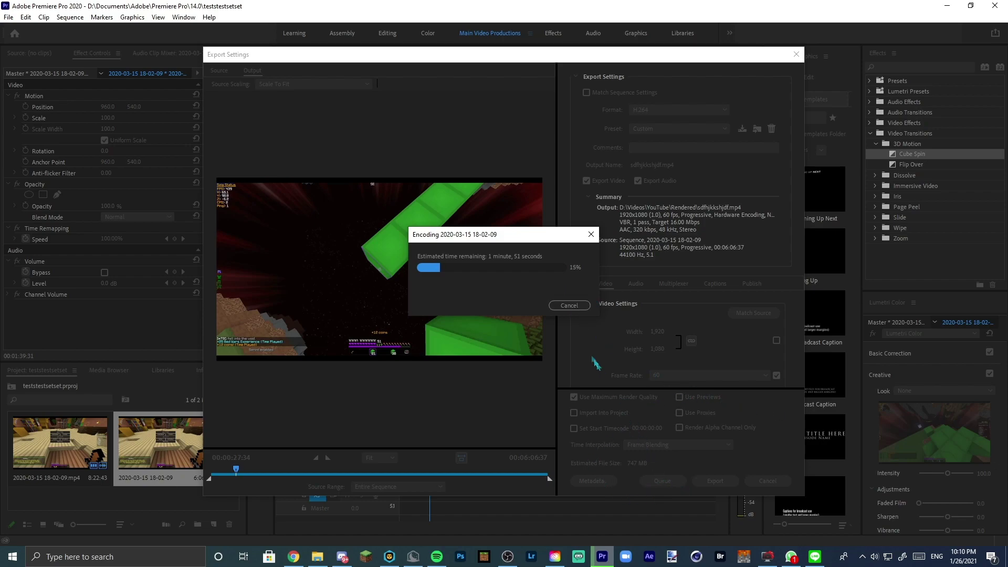
left_click(559, 306)
left_click(651, 485)
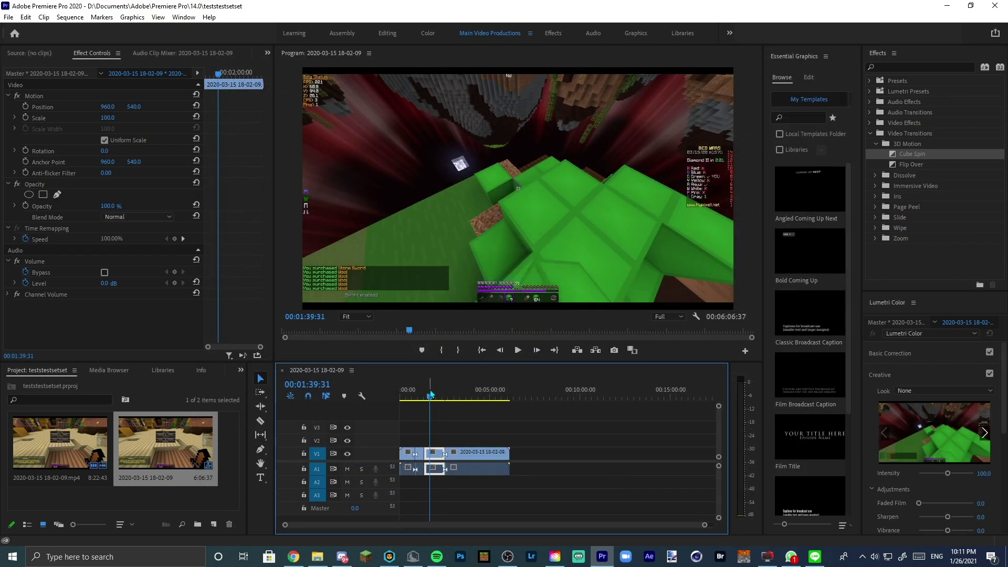
- Move the playhead to the YOU DIED! moment at 00:01:06:18 and reopen Export Media
left_click_drag(431, 394, 419, 395)
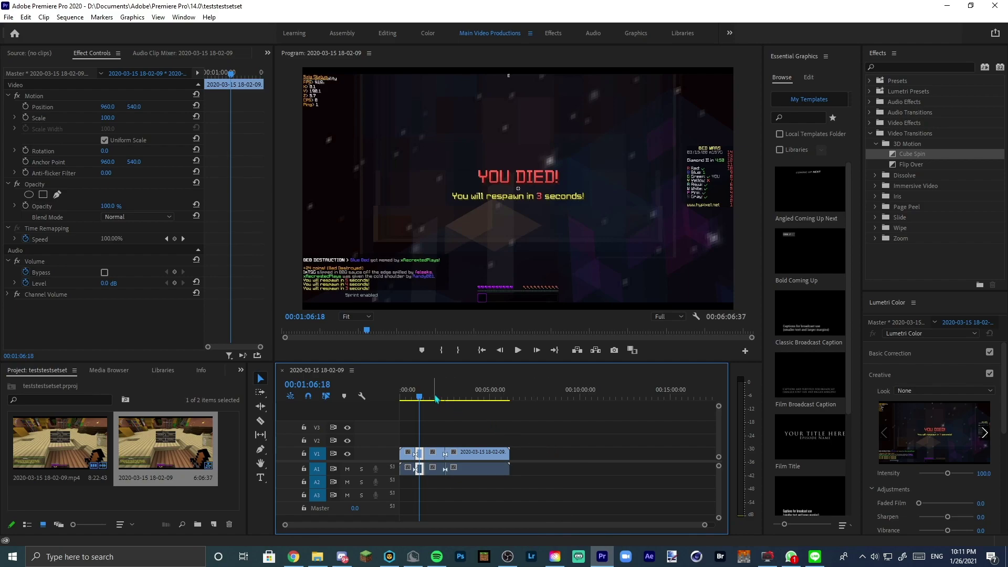
left_click(8, 16)
mouse_move(30, 348)
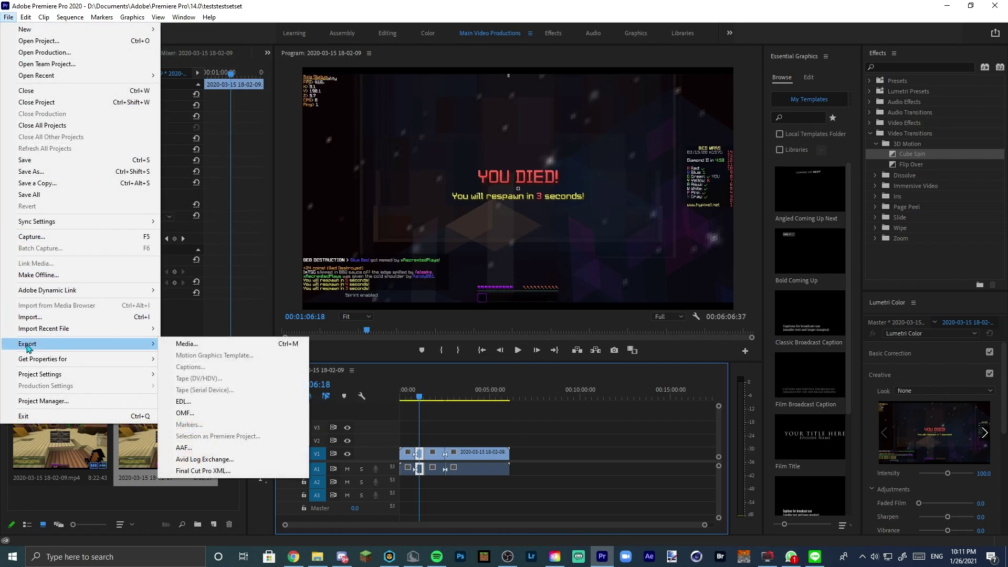
left_click(186, 346)
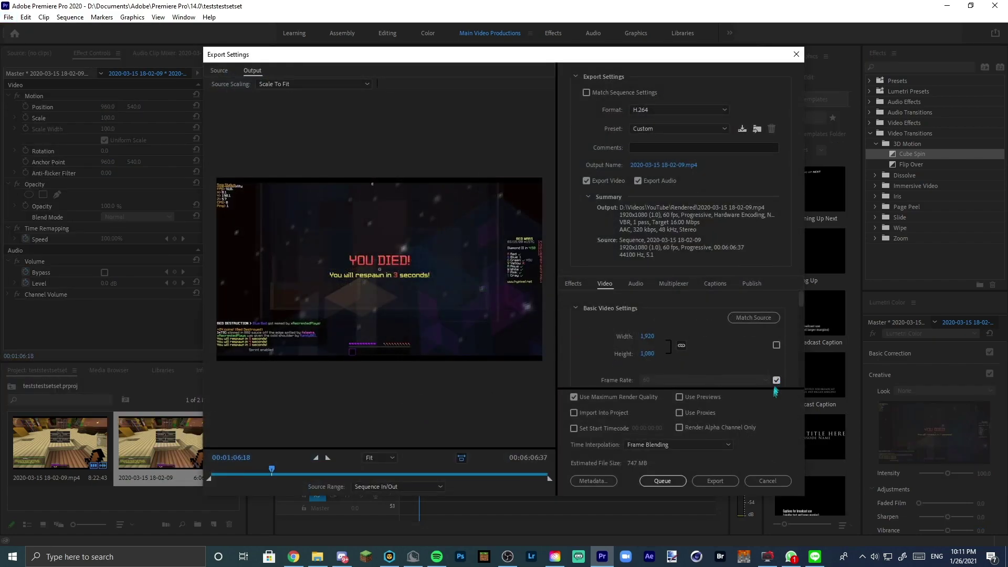
- Apply the Main Exporting & Encoding preset, start then cancel the encode, and close Export Settings
left_click(660, 129)
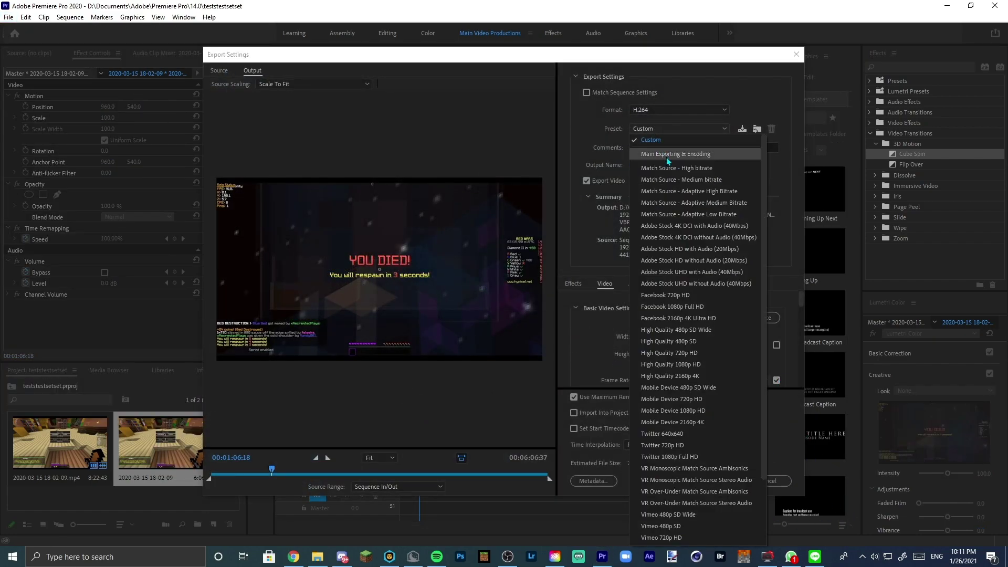
key("Escape")
left_click(715, 481)
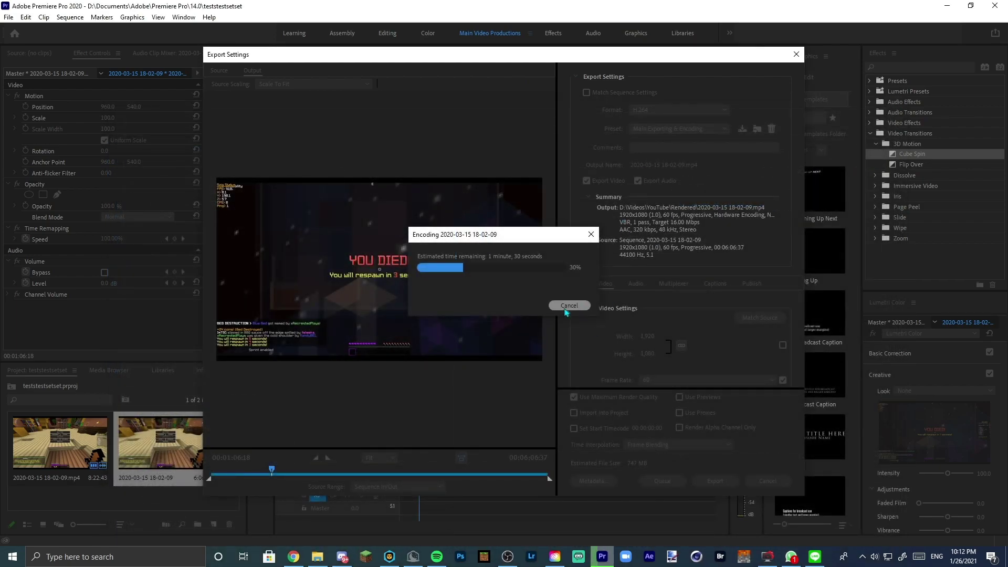
left_click(569, 306)
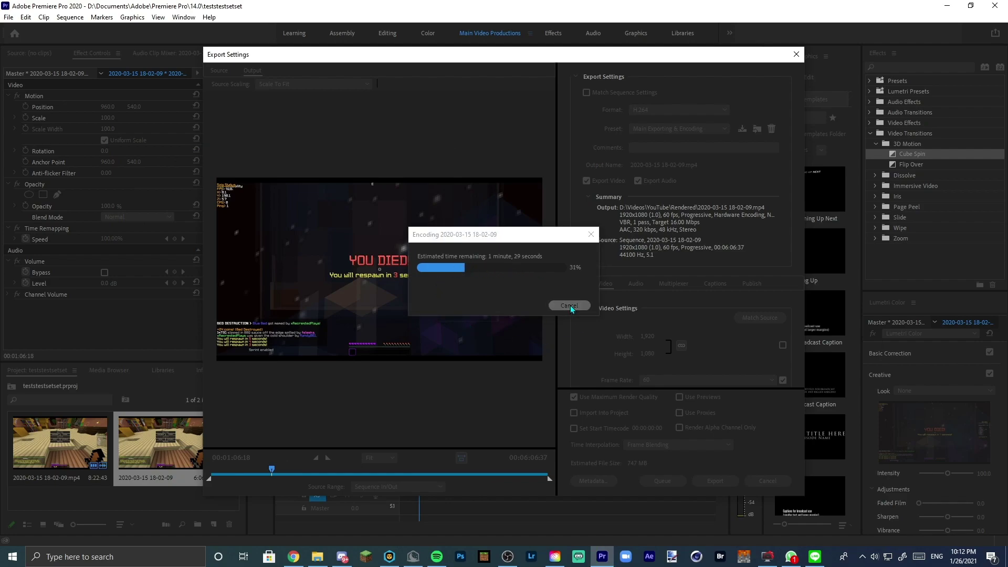
left_click(768, 481)
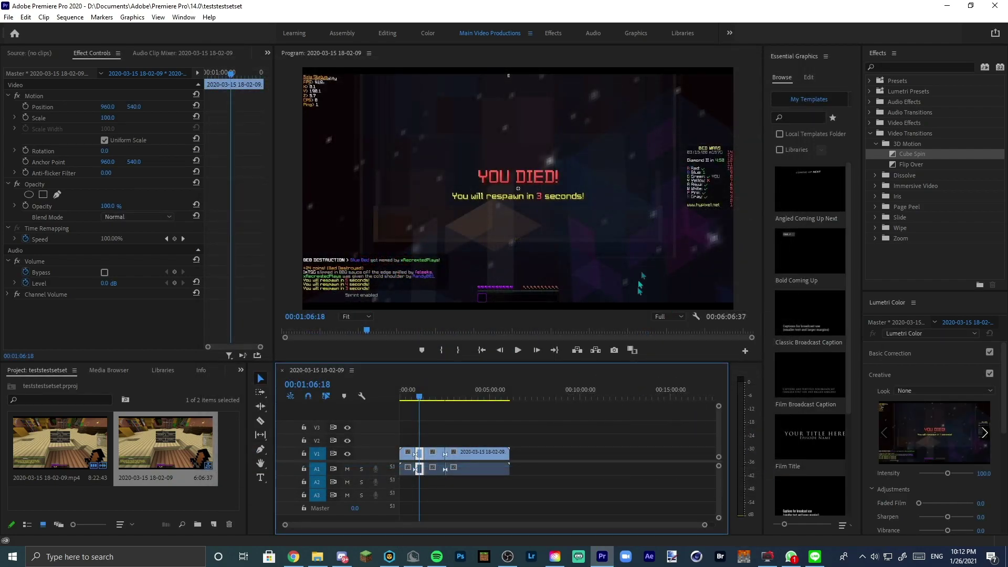
- Minimize the Premiere Pro window
key("alt+Tab")
left_click(964, 72)
left_click(946, 5)
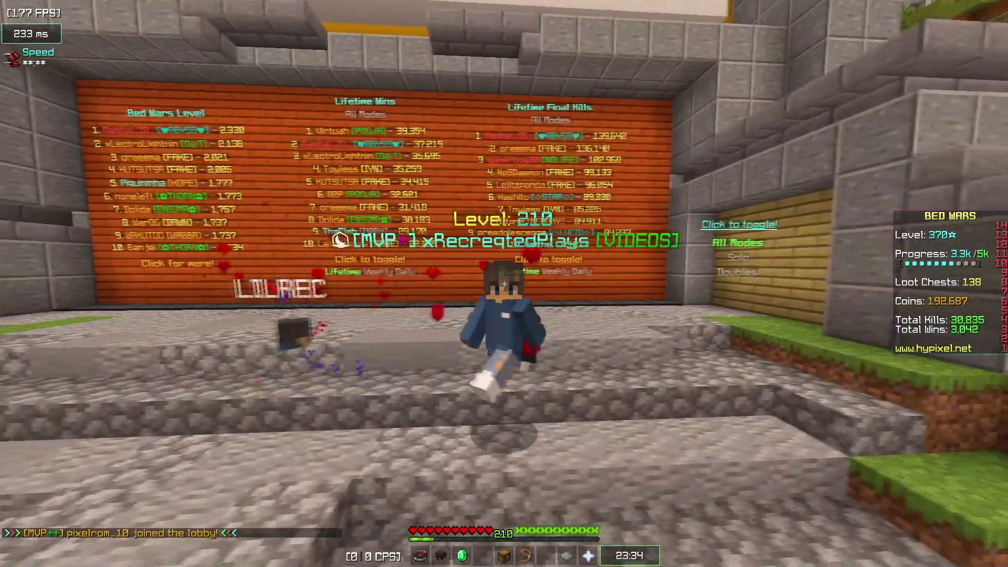
- Sprint the character through the Hypixel Bed Wars lobby while swinging the third-person camera
key("ctrl")
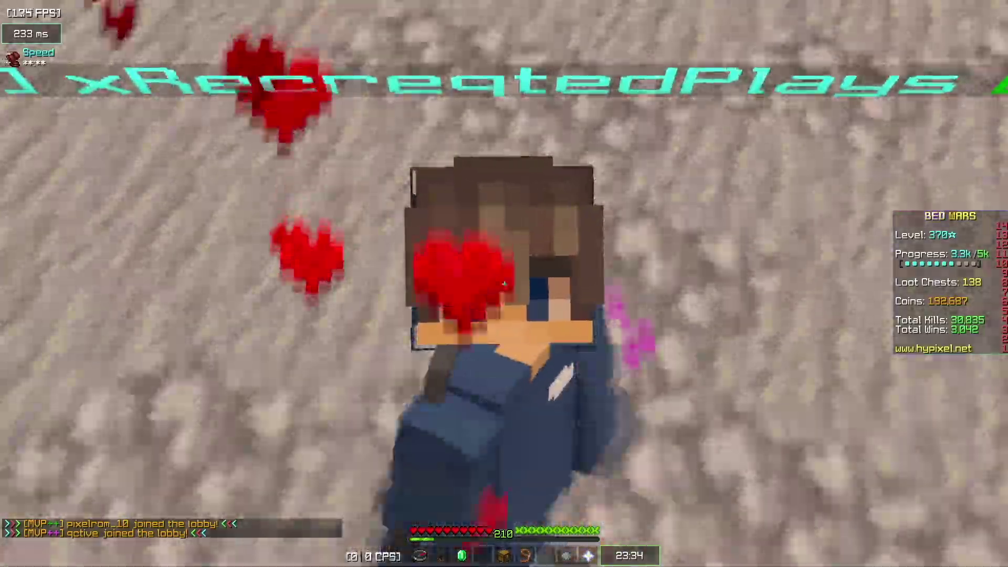
key("ctrl")
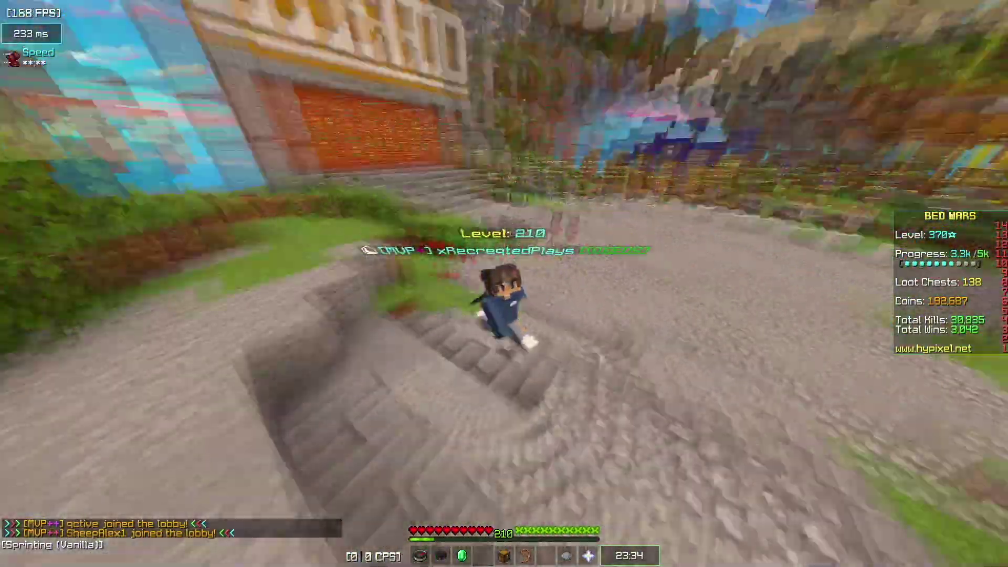
key("ctrl")
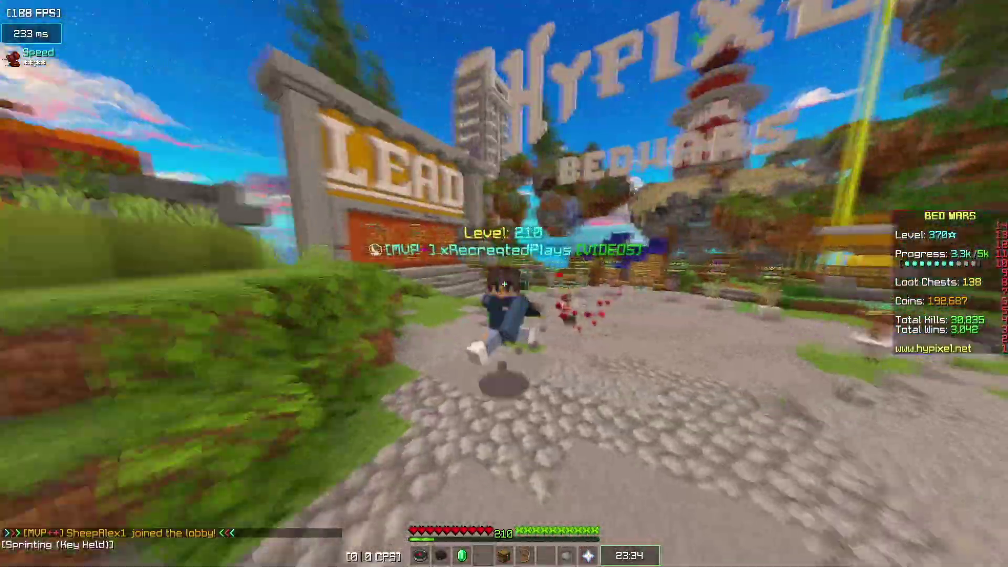